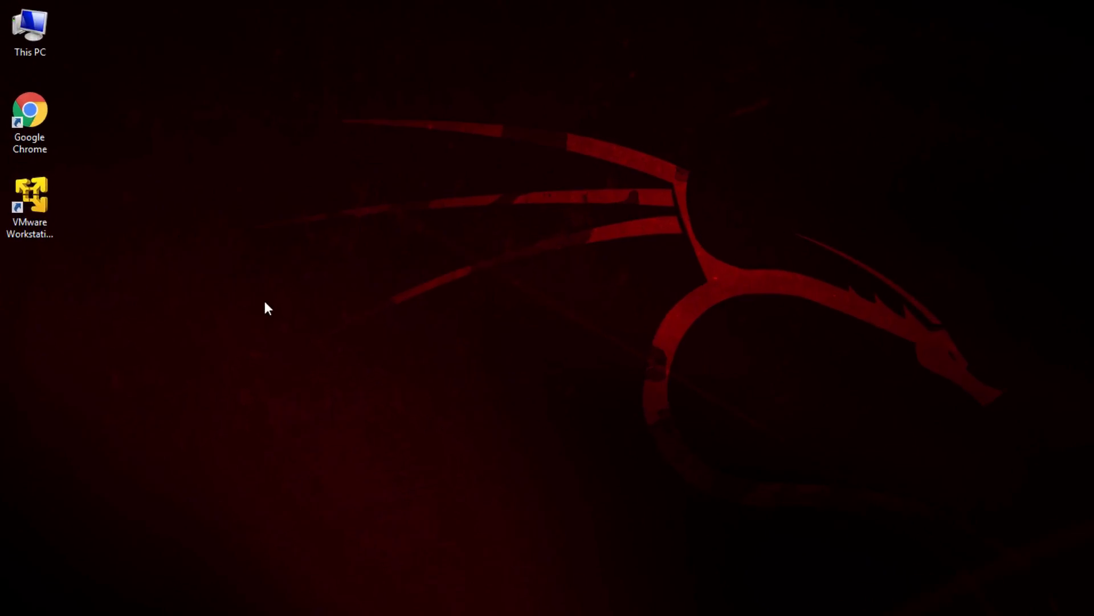
Launch VMware Workstation 12 Player and start creating a new virtual machine
{"action": "double_click", "coordinate": [42, 260]}
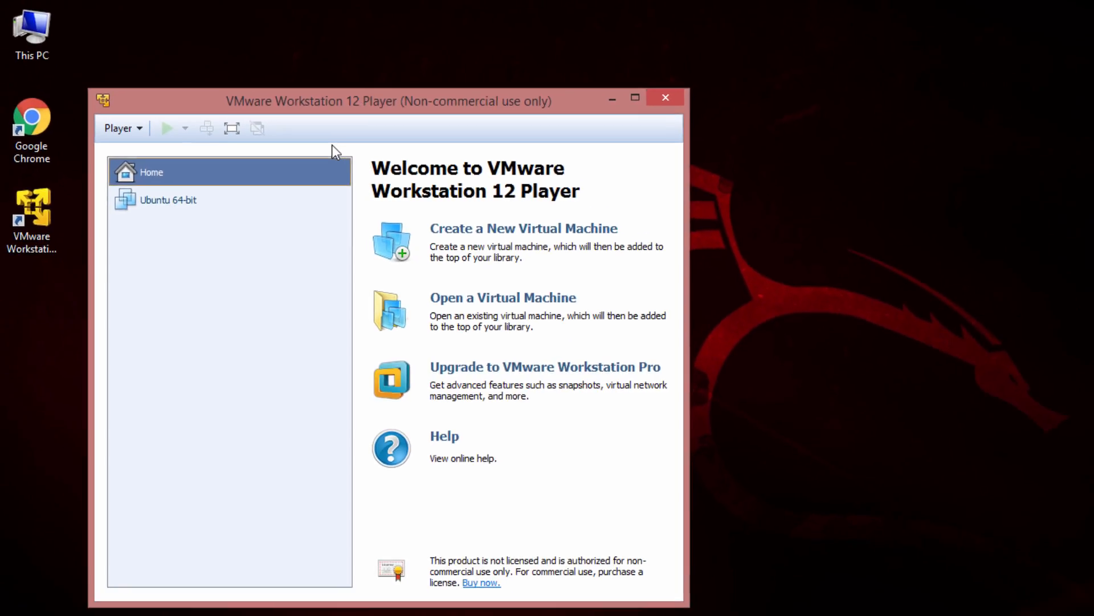
{"action": "left_click", "coordinate": [121, 126]}
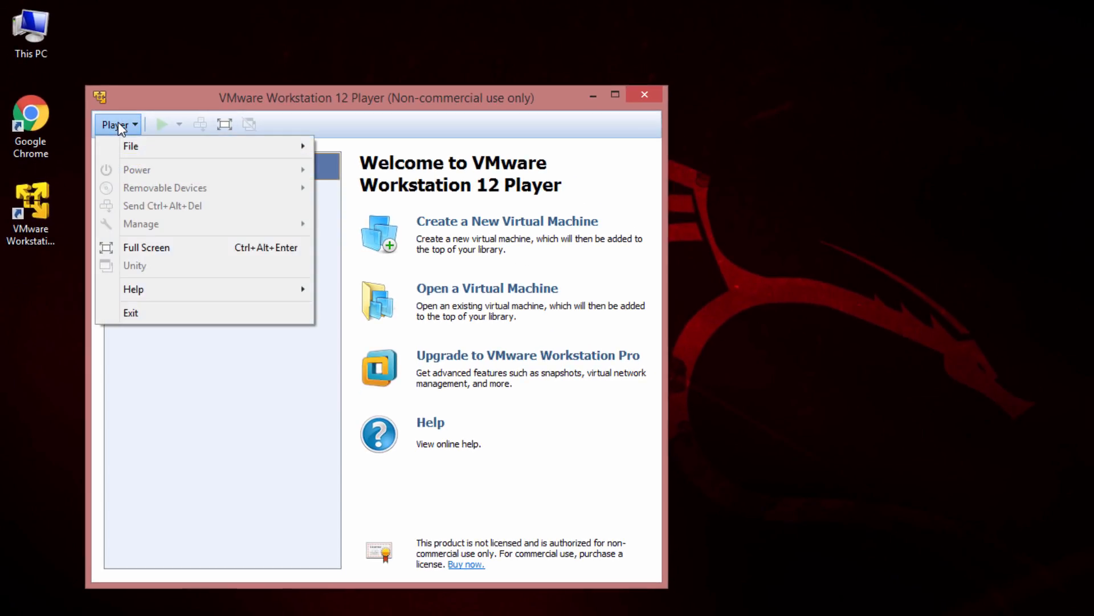
{"action": "mouse_move", "coordinate": [137, 145]}
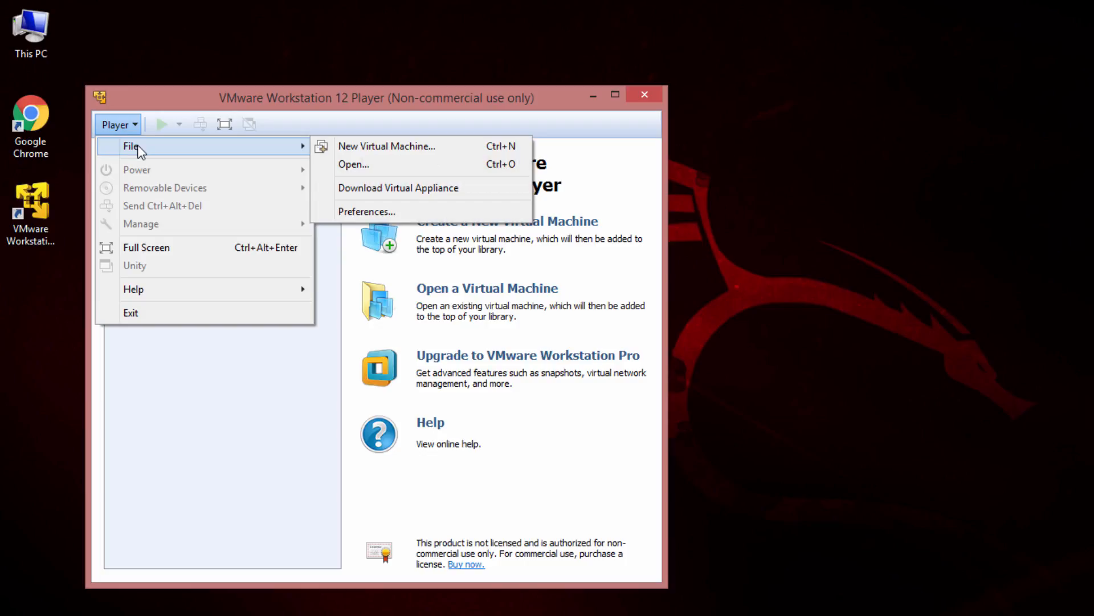
{"action": "left_click", "coordinate": [348, 148]}
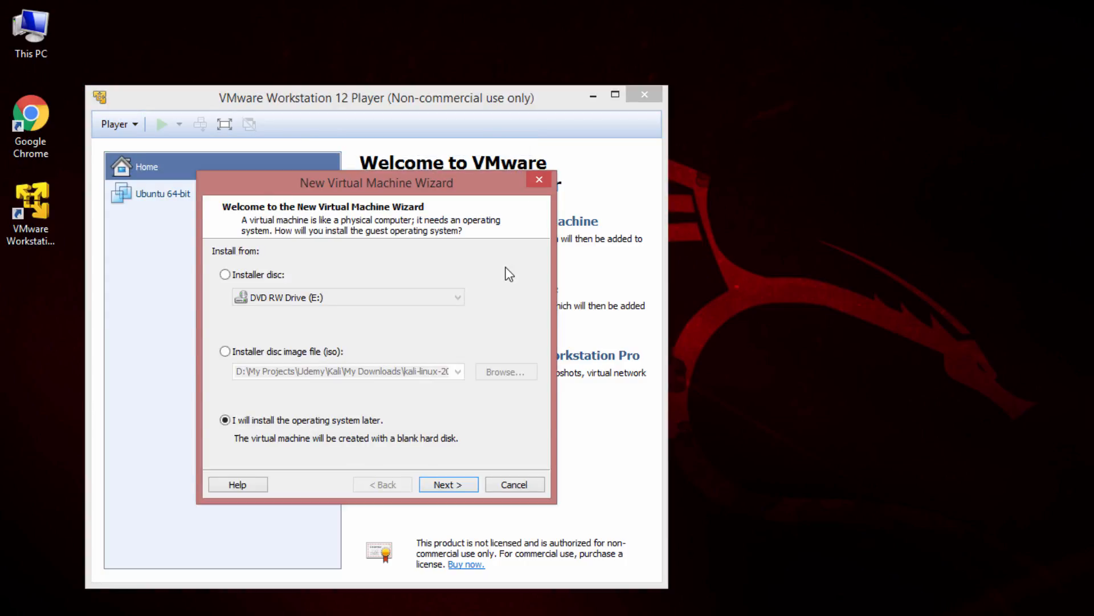
Use kali-linux-2016.1-amd64.iso as the installer disc image and accept Linux, Ubuntu 64-bit as the guest operating system
{"action": "left_click", "coordinate": [322, 347]}
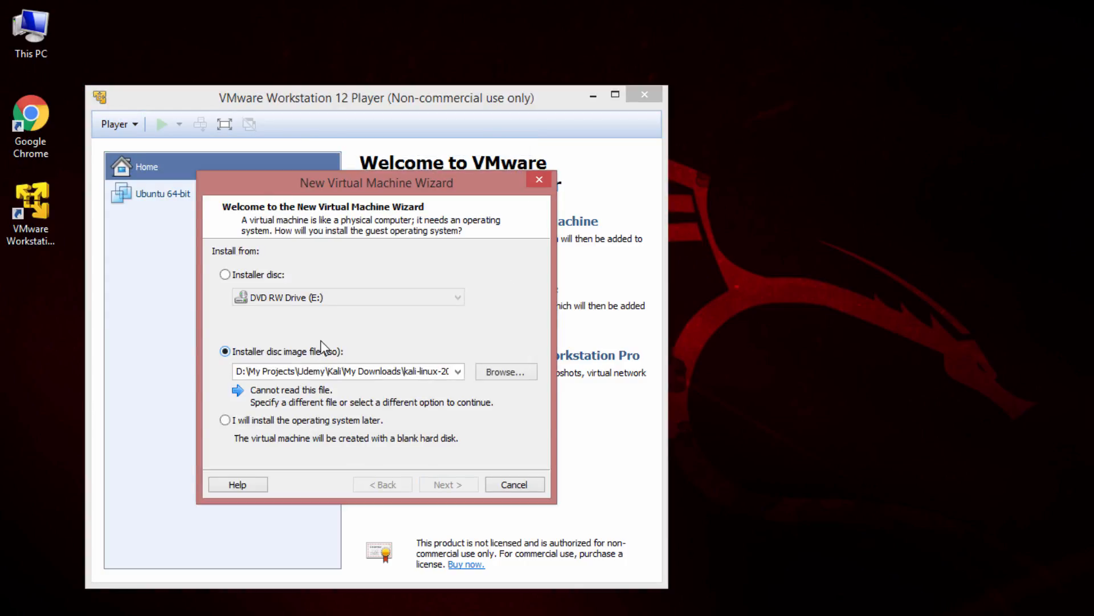
{"action": "left_click", "coordinate": [516, 371]}
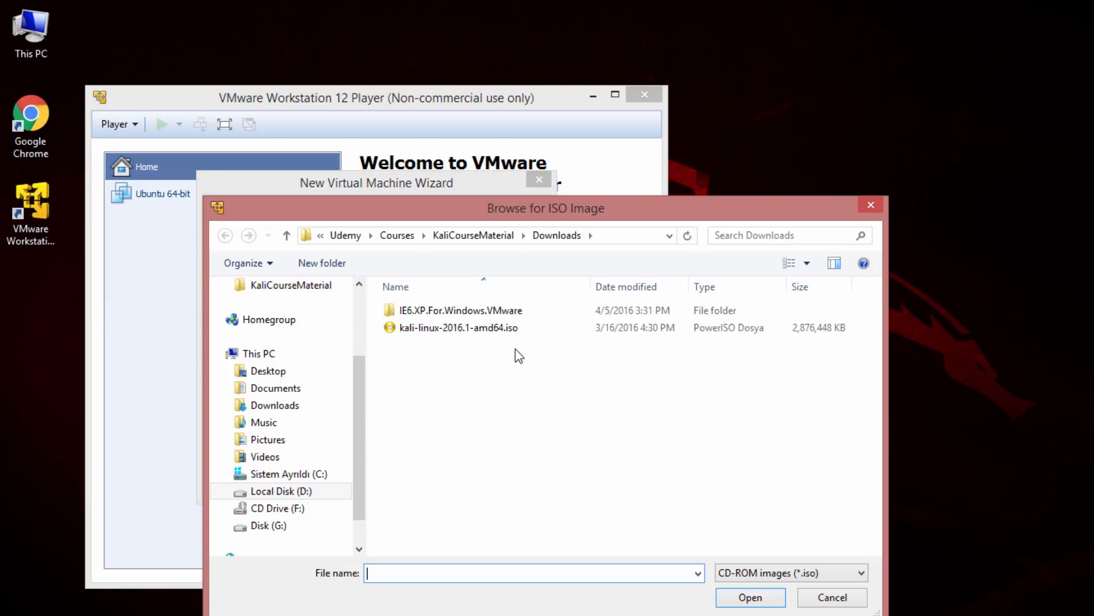
{"action": "double_click", "coordinate": [457, 327]}
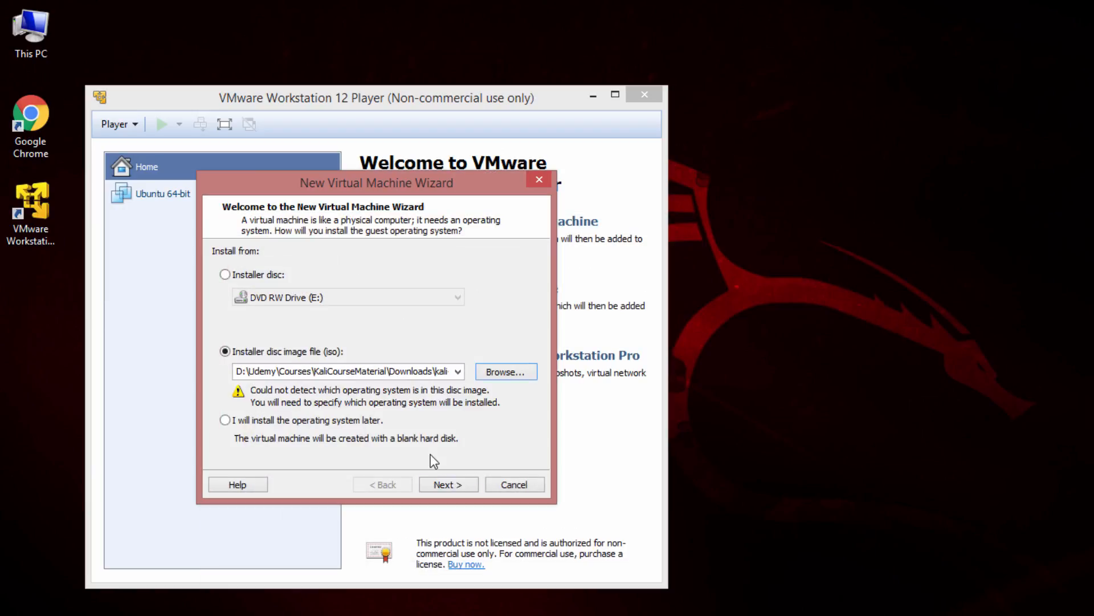
{"action": "left_click", "coordinate": [443, 484]}
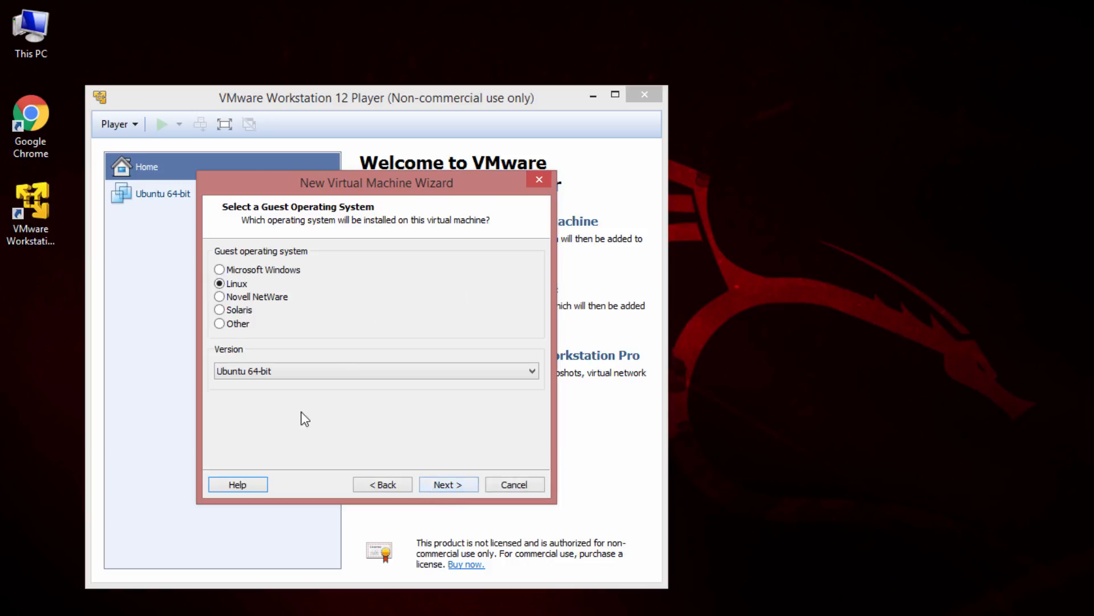
{"action": "left_click", "coordinate": [445, 485]}
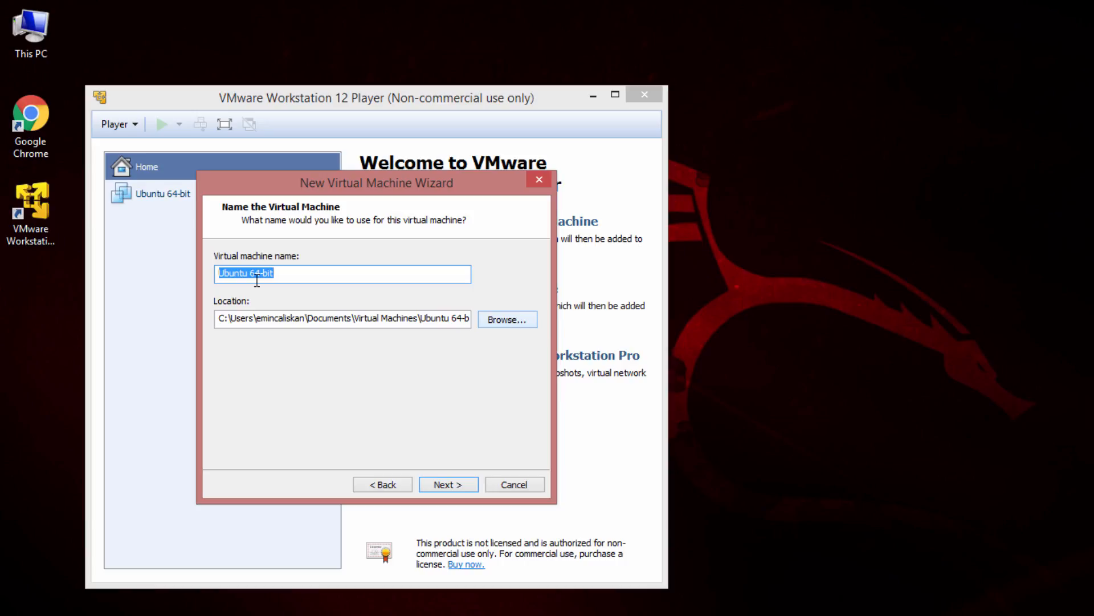
Create a folder named MyVMs on the desktop and open it
{"action": "left_click", "coordinate": [27, 287]}
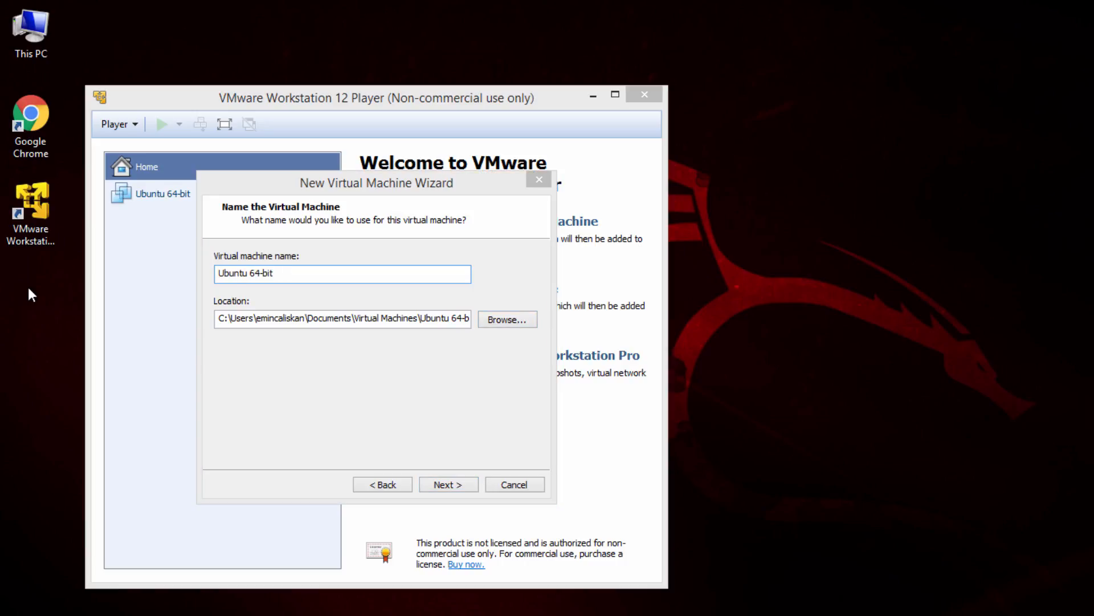
{"action": "right_click", "coordinate": [28, 287]}
{"action": "mouse_move", "coordinate": [117, 550]}
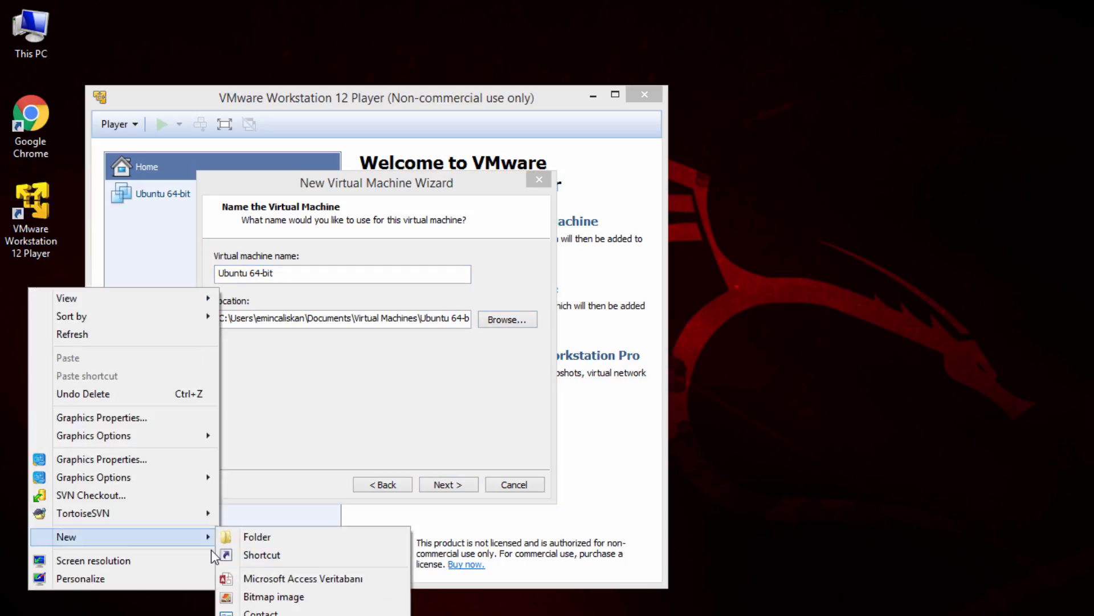
{"action": "left_click", "coordinate": [263, 540]}
{"action": "type", "text": "MyVMs"}
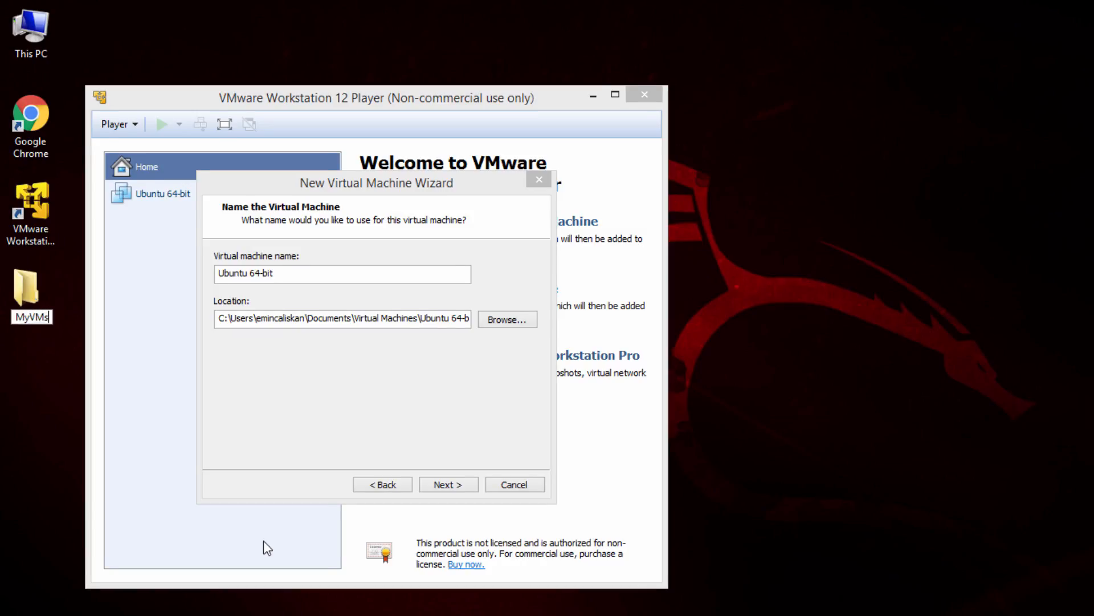
{"action": "key", "text": "Return"}
{"action": "key", "text": "Return"}
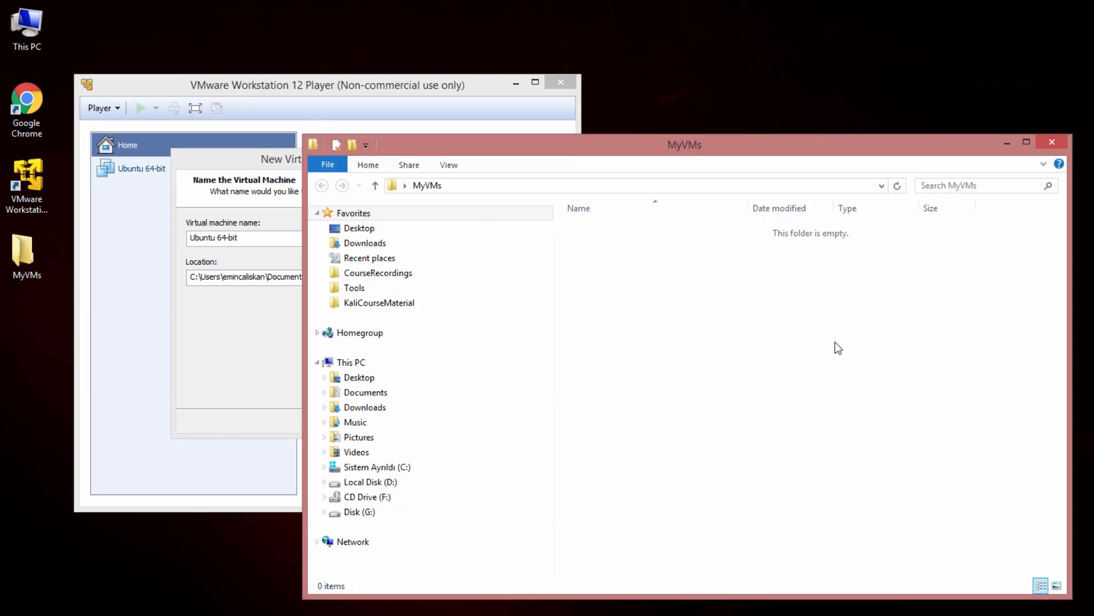
Create a subfolder named Kali2016 inside MyVMs and close the folder window
{"action": "right_click", "coordinate": [760, 301]}
{"action": "mouse_move", "coordinate": [826, 507]}
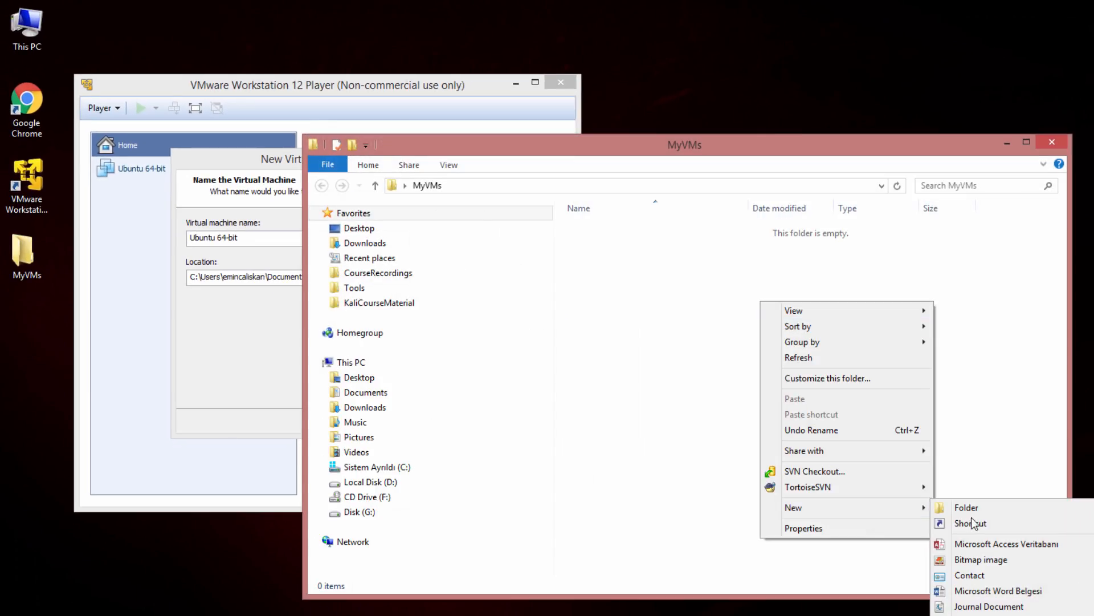
{"action": "left_click", "coordinate": [990, 510]}
{"action": "type", "text": "Kali2016"}
{"action": "key", "text": "Return"}
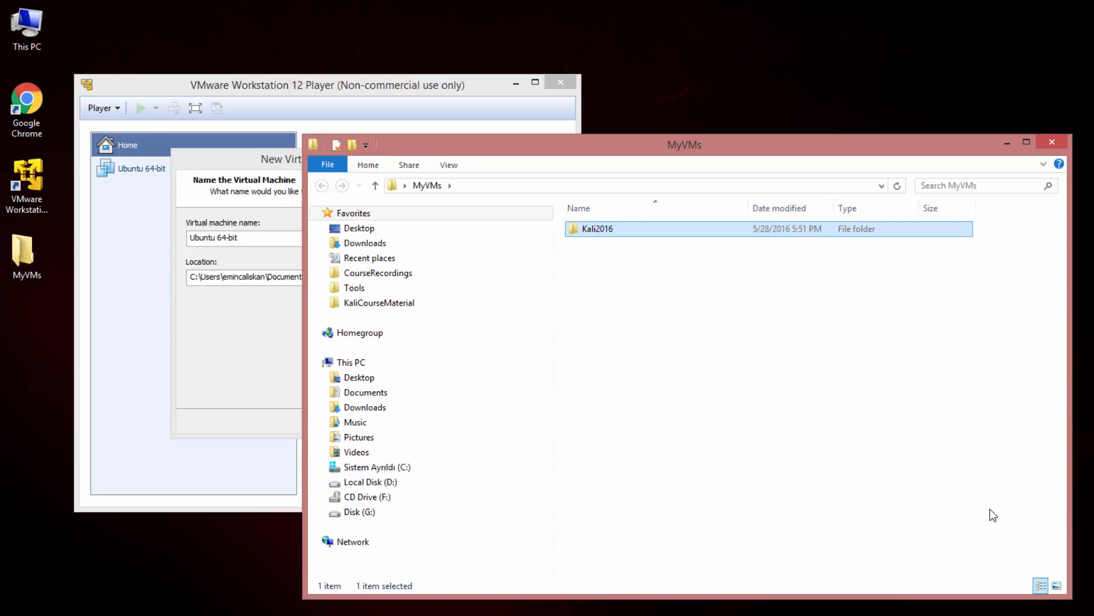
{"action": "left_click", "coordinate": [1040, 146]}
Set the virtual machine's location to the Kali2016 folder inside Desktop\MyVMs, keeping the name Ubuntu 64-bit
{"action": "left_click", "coordinate": [439, 278]}
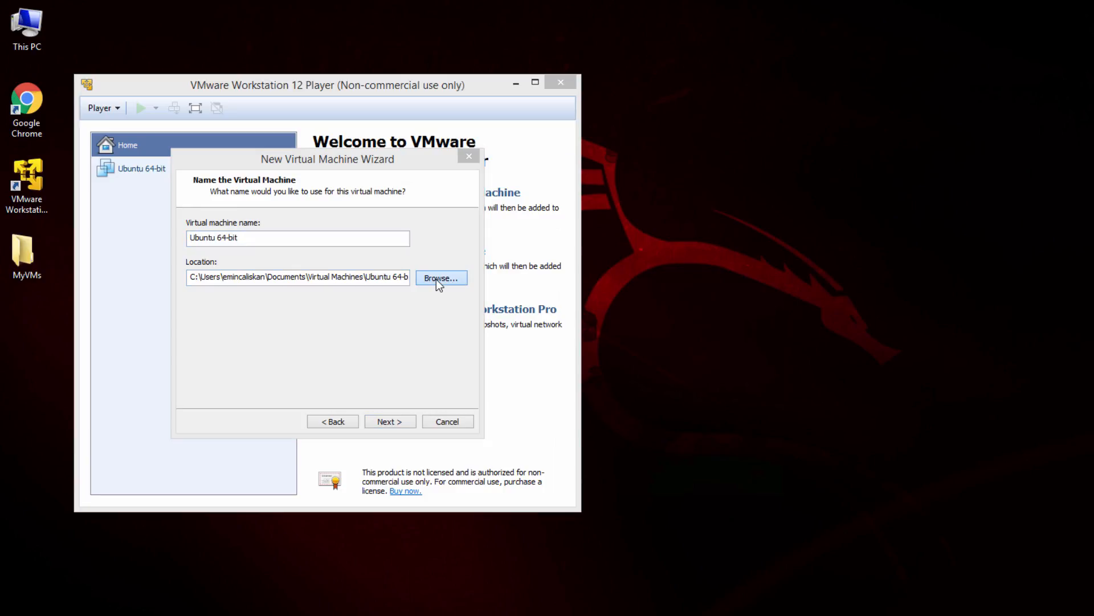
{"action": "left_click", "coordinate": [597, 383]}
{"action": "left_click", "coordinate": [603, 398]}
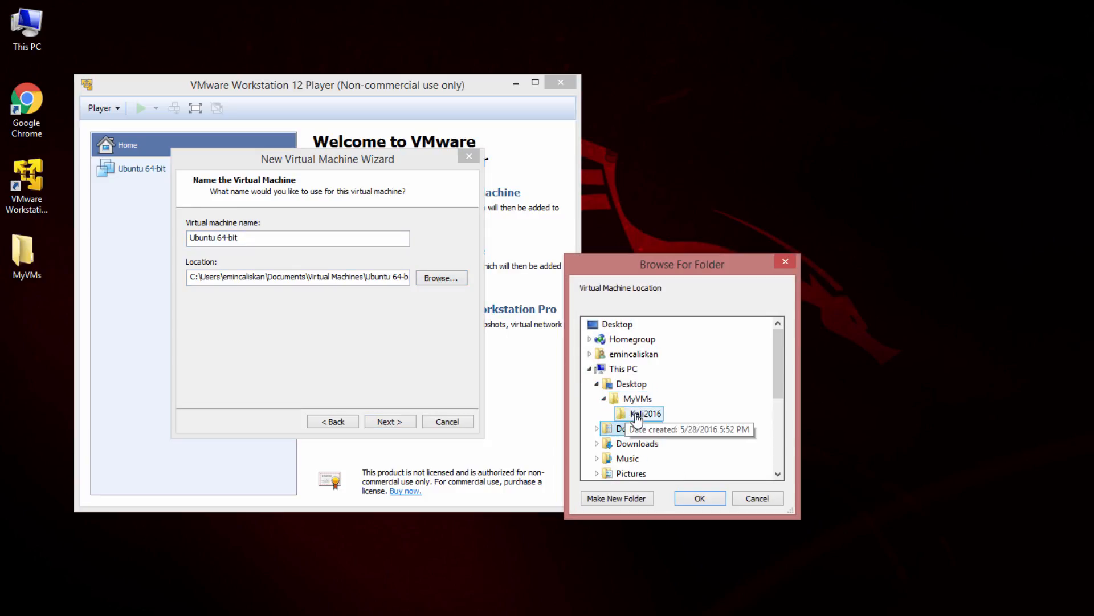
{"action": "left_click", "coordinate": [630, 414]}
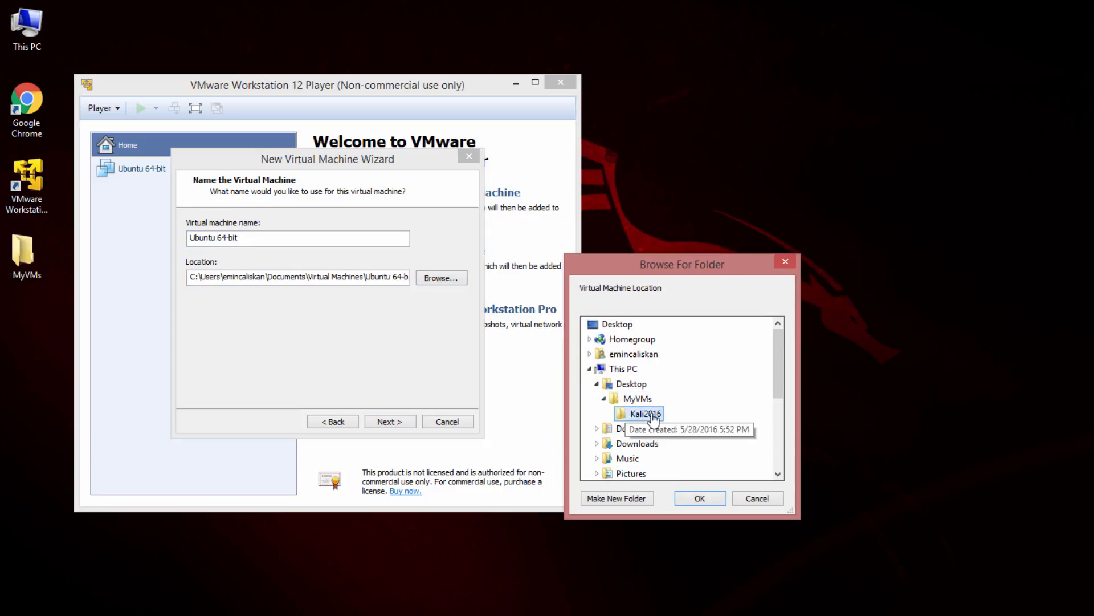
{"action": "left_click", "coordinate": [702, 499]}
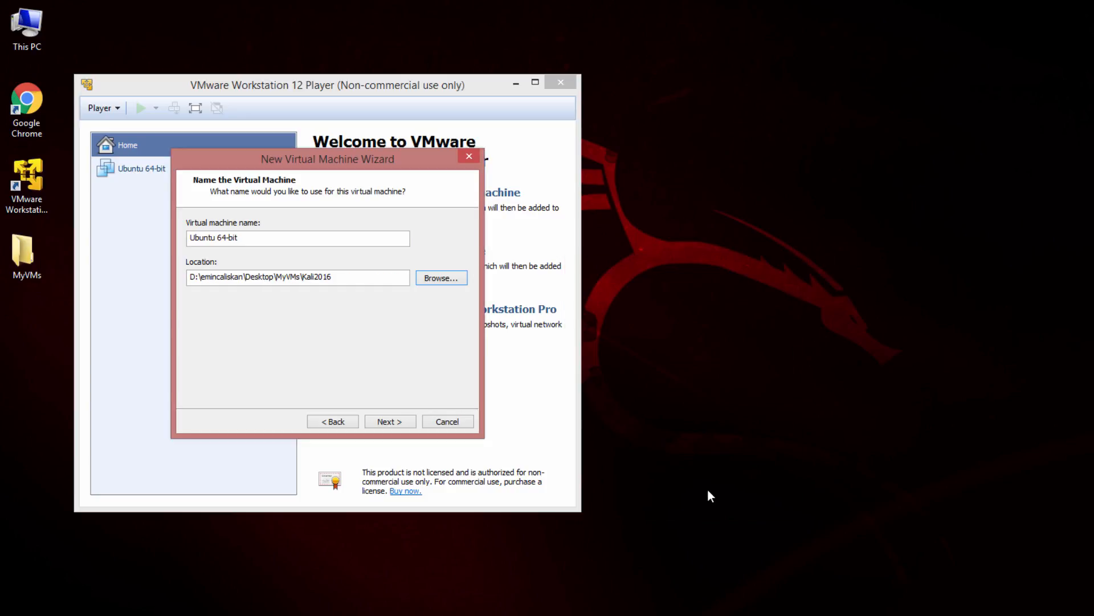
{"action": "left_click", "coordinate": [385, 419]}
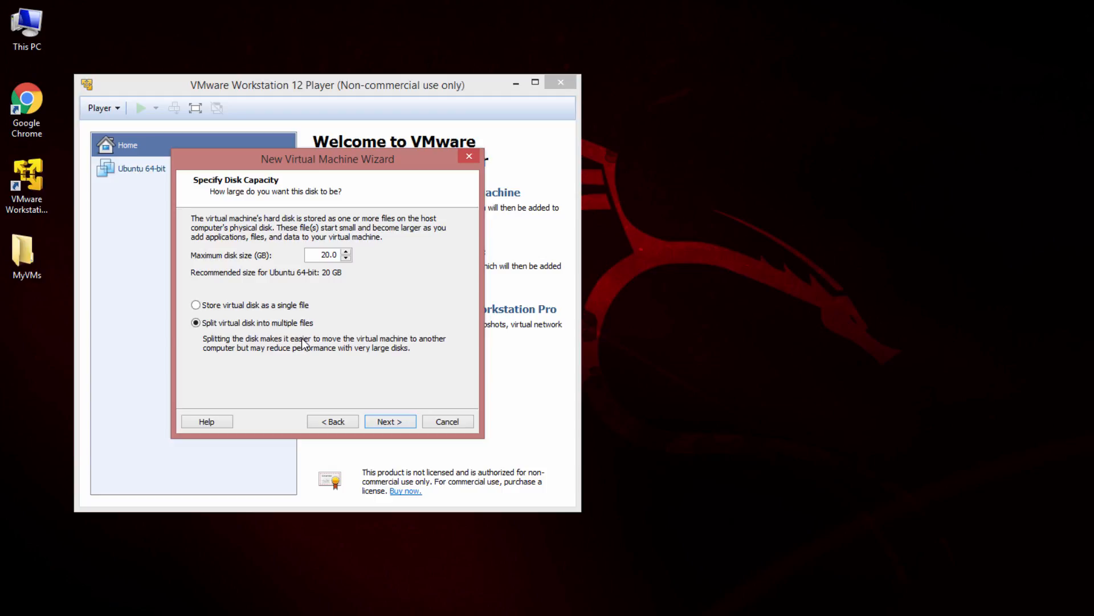
Accept a 20 GB virtual disk split into multiple files and customize the hardware with 2048 MB of memory
{"action": "left_click", "coordinate": [404, 424]}
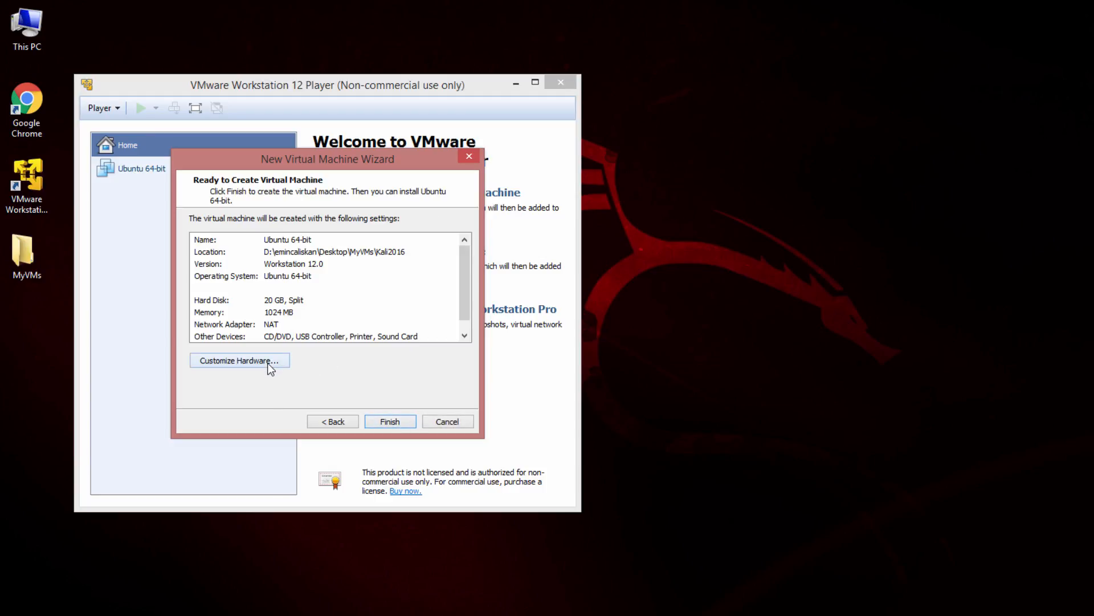
{"action": "left_click", "coordinate": [267, 361]}
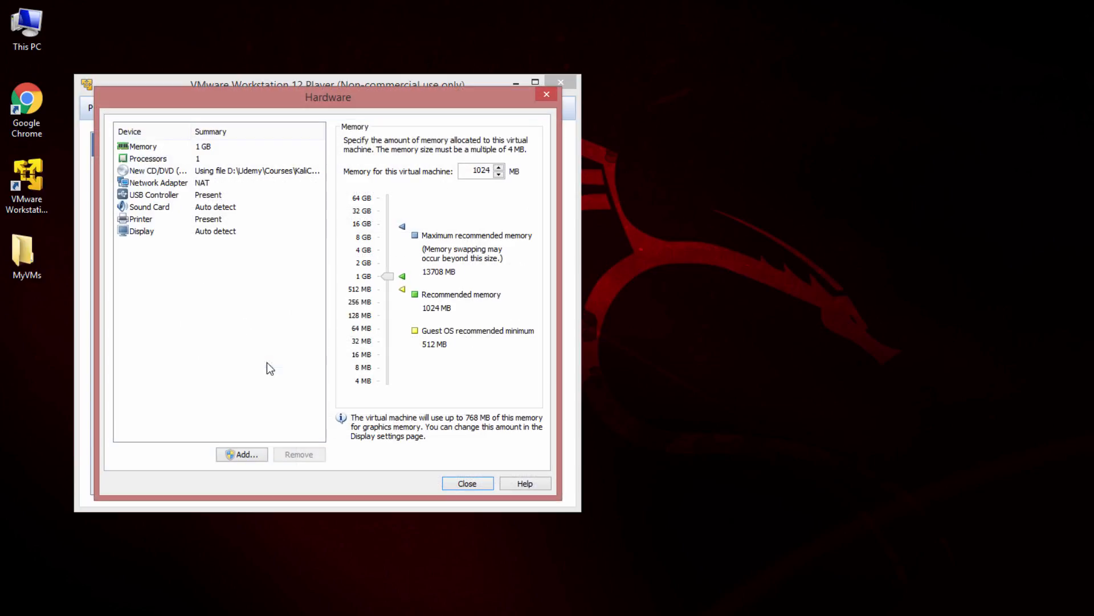
{"action": "left_click", "coordinate": [200, 147]}
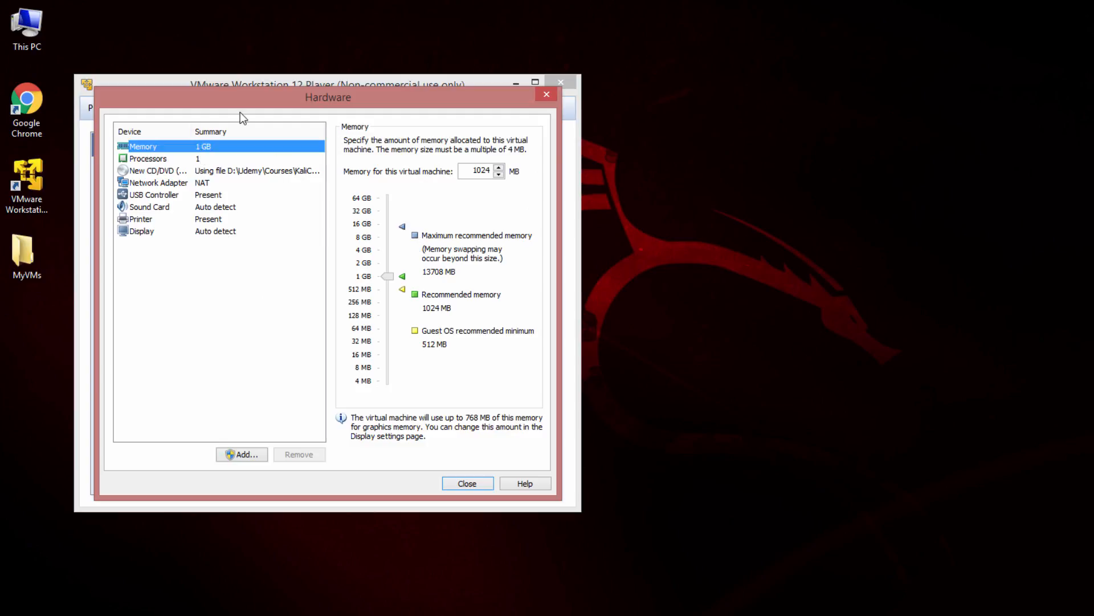
{"action": "double_click", "coordinate": [474, 170]}
{"action": "type", "text": "2048"}
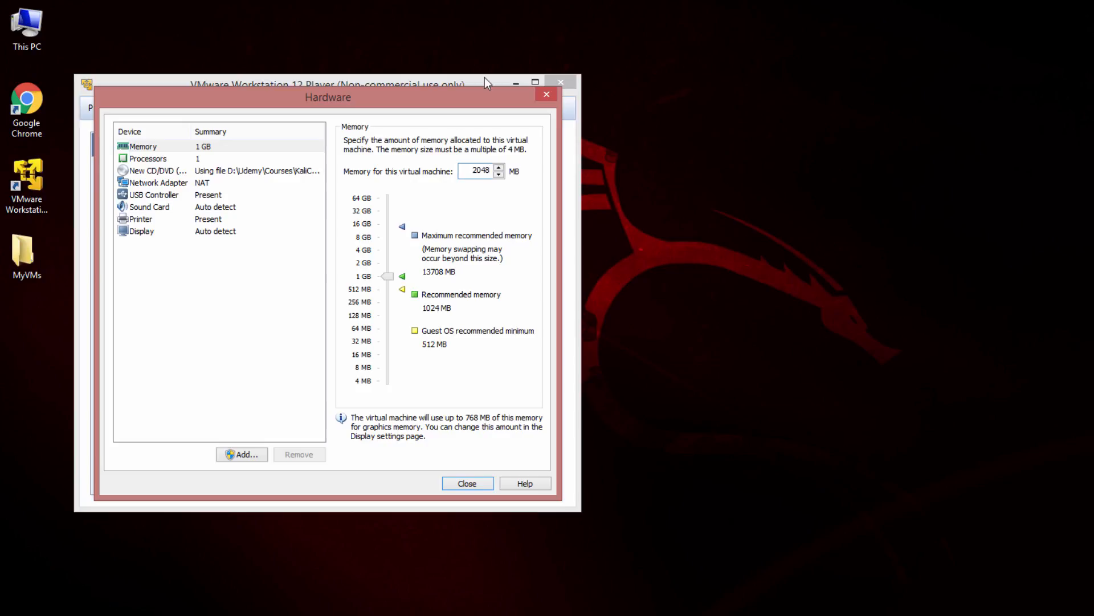
Set the number of processor cores to 2 and finish creating the virtual machine
{"action": "left_click", "coordinate": [184, 158]}
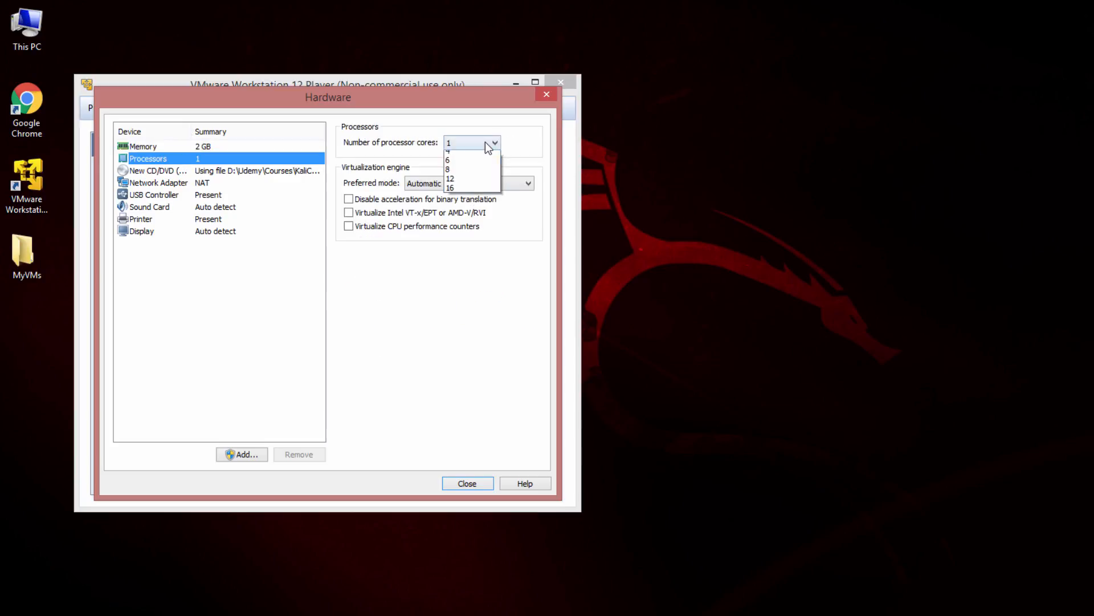
{"action": "left_click", "coordinate": [489, 147]}
{"action": "left_click", "coordinate": [473, 165]}
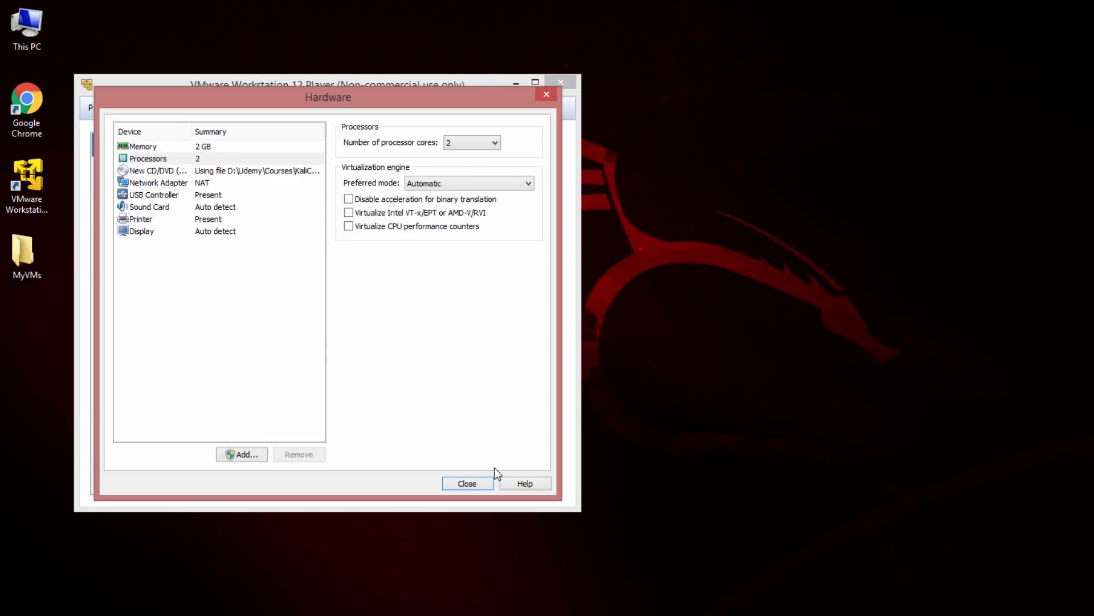
{"action": "left_click", "coordinate": [482, 485]}
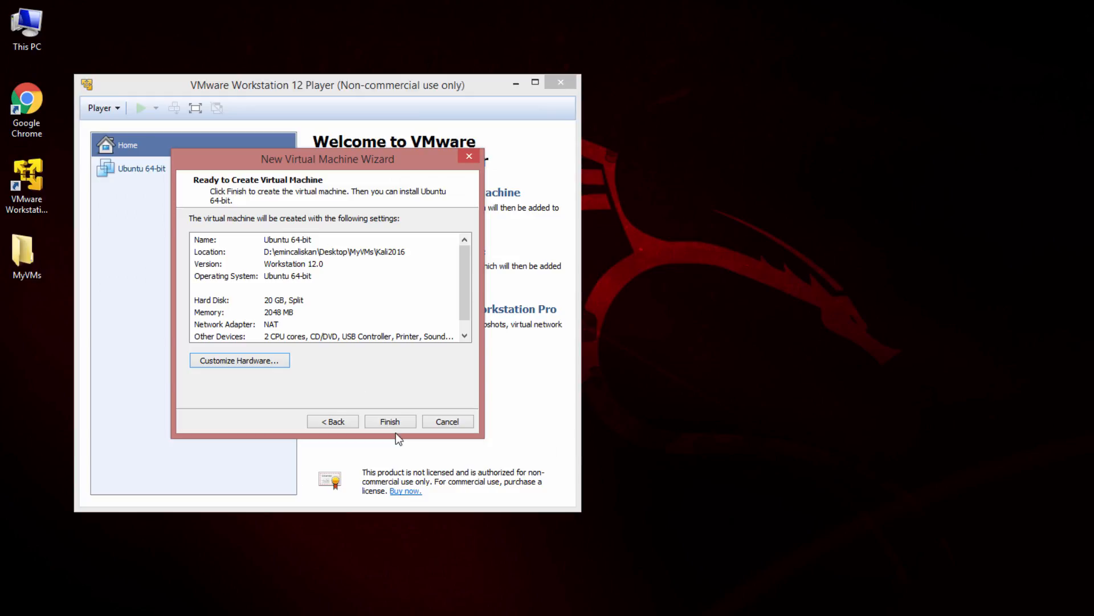
{"action": "left_click", "coordinate": [394, 420]}
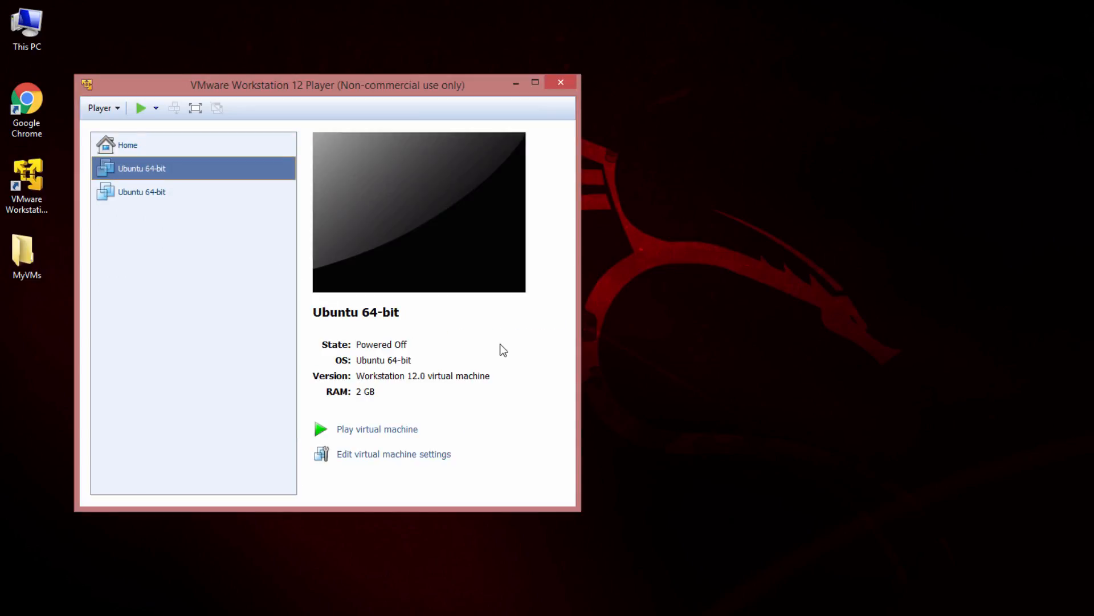
Power on the new virtual machine and choose Graphical install from the Kali boot menu
{"action": "left_click", "coordinate": [374, 431]}
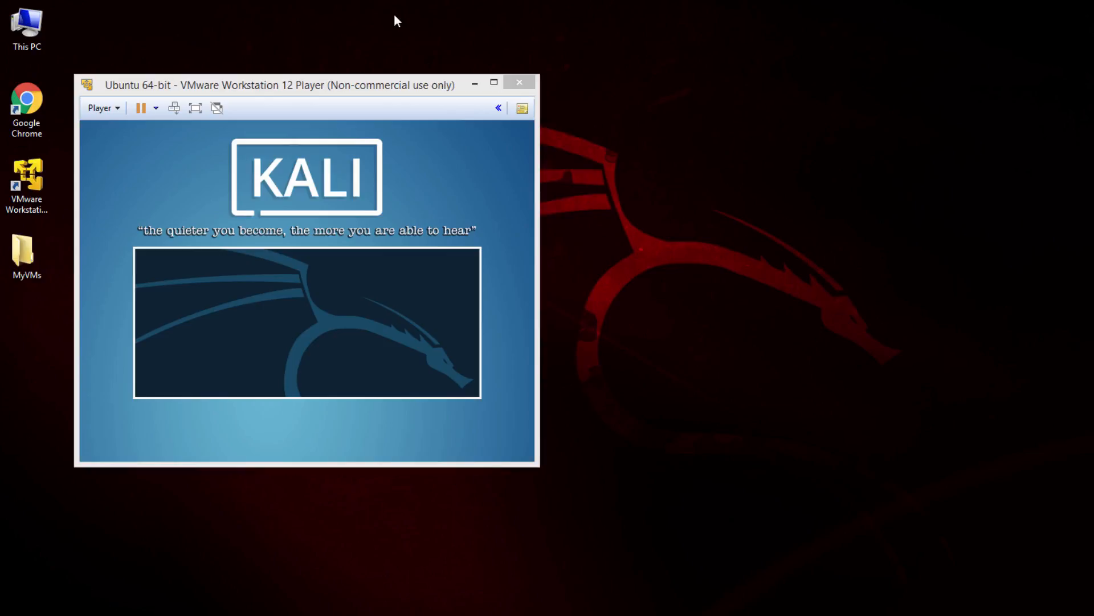
{"action": "left_click_drag", "start_coordinate": [347, 83], "coordinate": [687, 98]}
{"action": "left_click", "coordinate": [691, 311]}
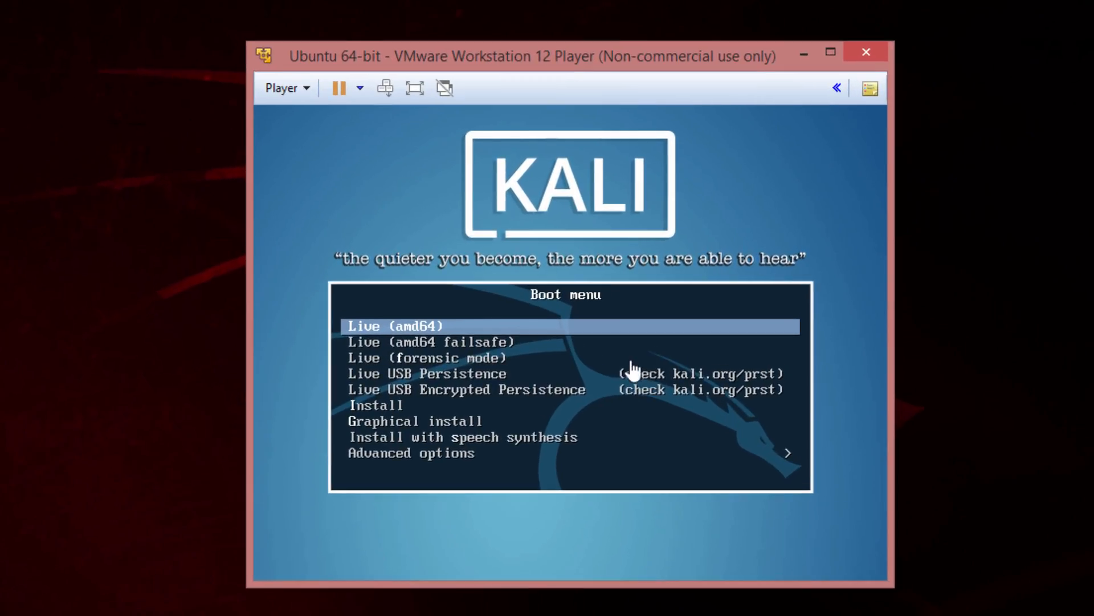
{"action": "key", "text": "Down"}
{"action": "key", "text": "Down"}
{"action": "key", "text": "Down"}
{"action": "key", "text": "Down"}
{"action": "key", "text": "Down"}
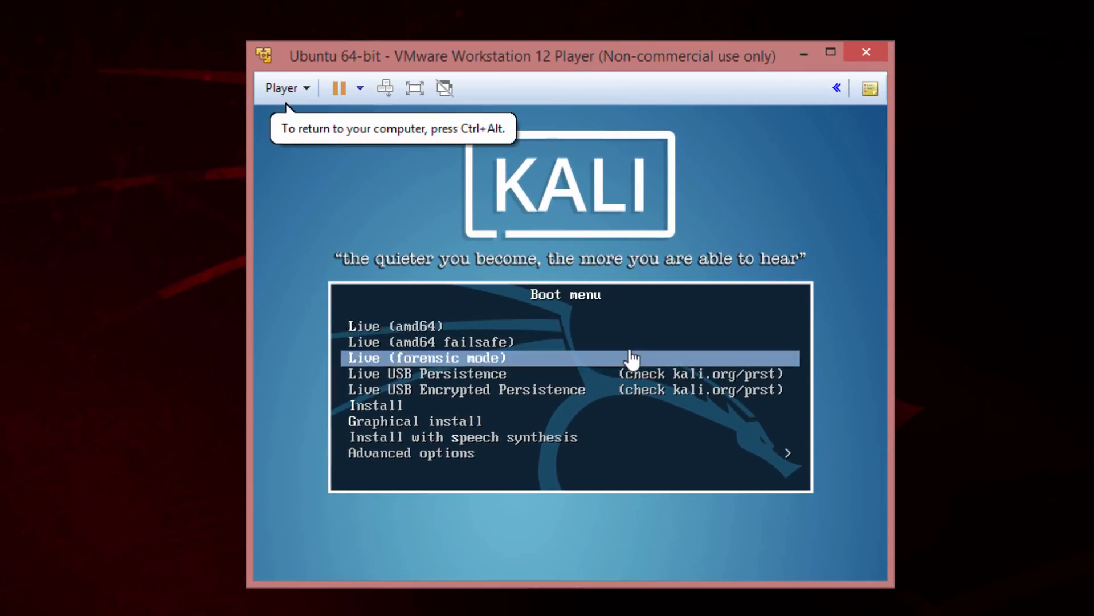
{"action": "key", "text": "Down"}
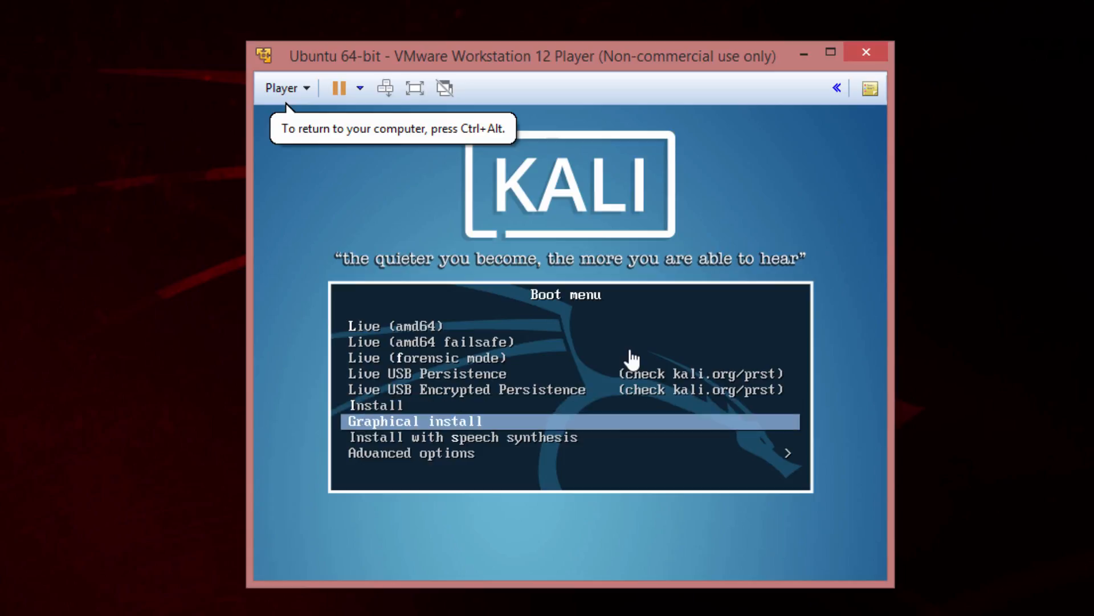
{"action": "key", "text": "Return"}
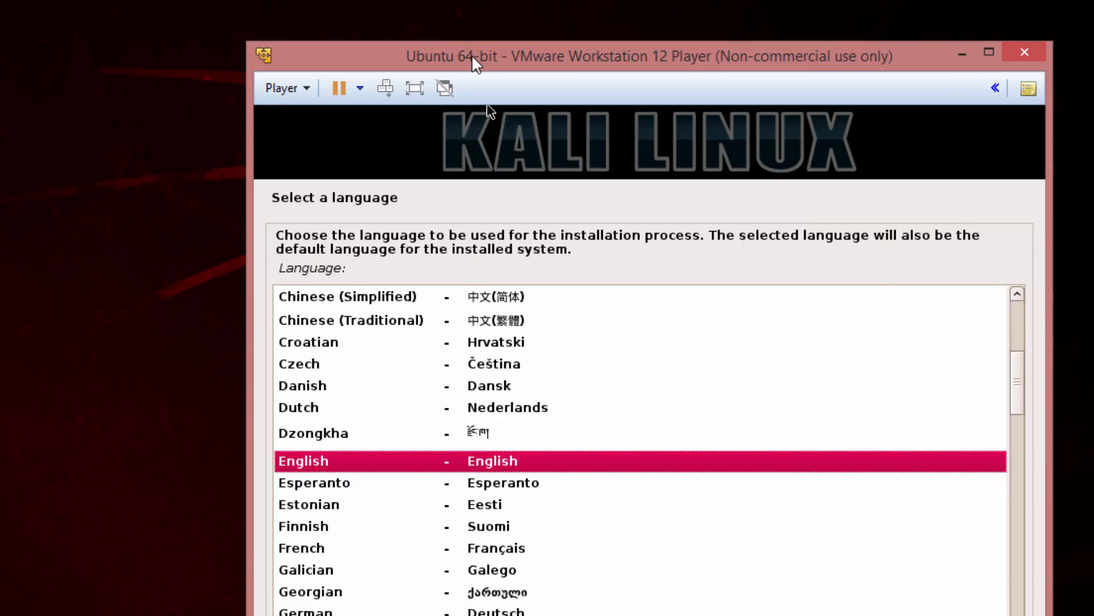
Reposition the virtual machine window and postpone the VMware Tools for Linux download
{"action": "left_click_drag", "start_coordinate": [471, 53], "coordinate": [416, 1]}
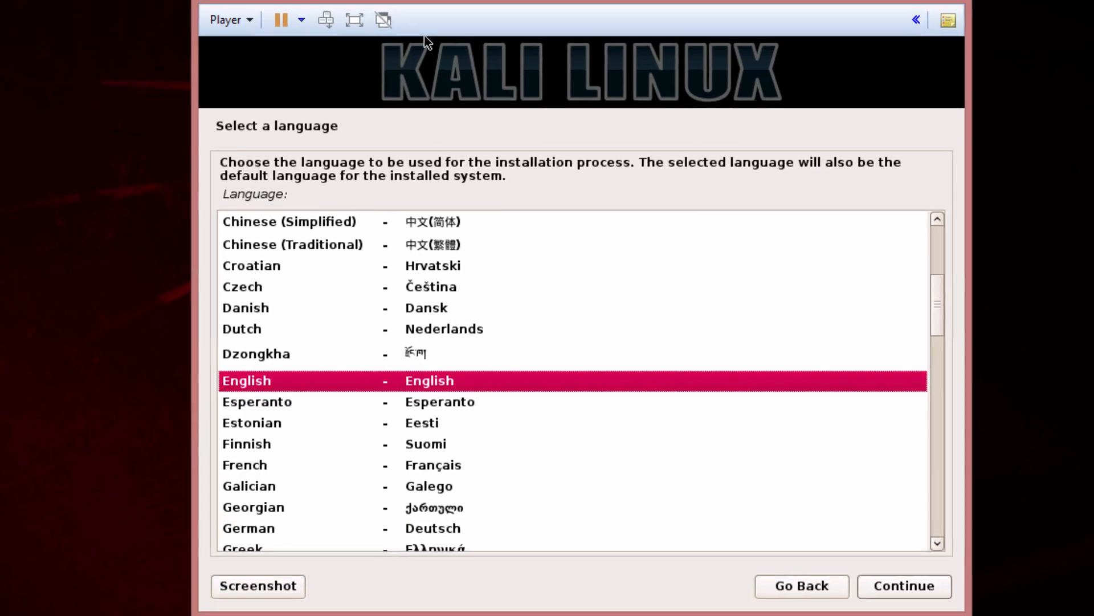
{"action": "left_click_drag", "start_coordinate": [946, 290], "coordinate": [887, 300]}
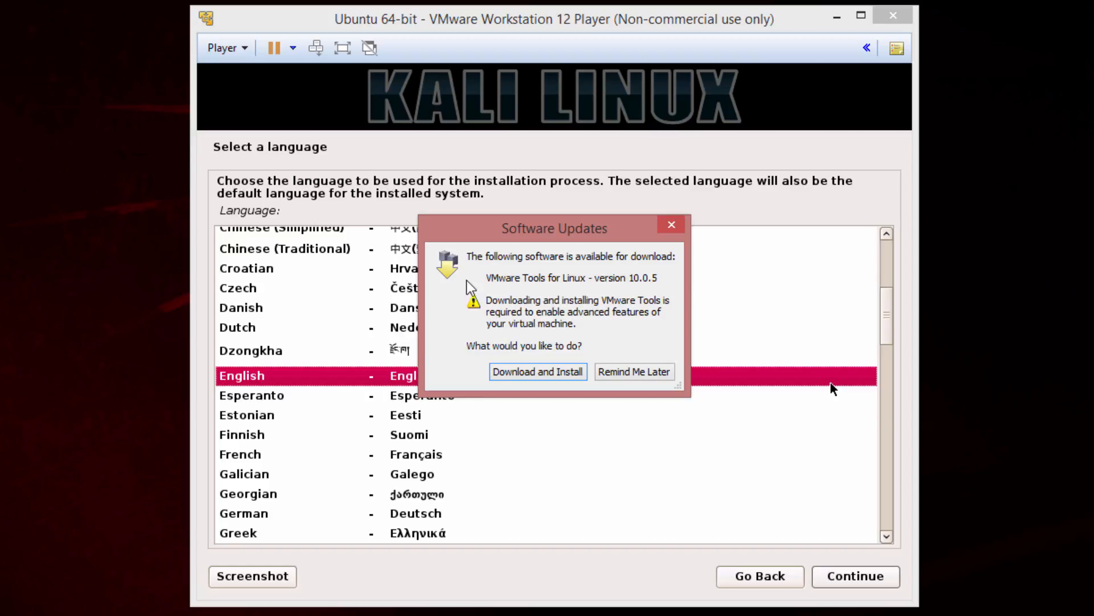
{"action": "left_click", "coordinate": [639, 373]}
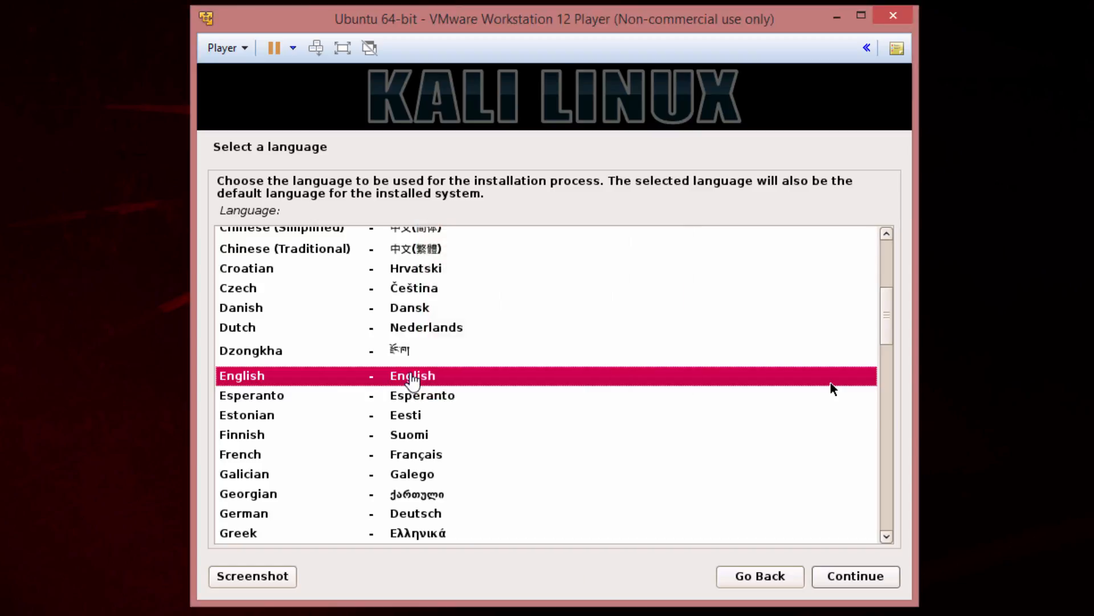
Accept English as the installation language and choose other in the location shortlist
{"action": "left_click", "coordinate": [878, 578]}
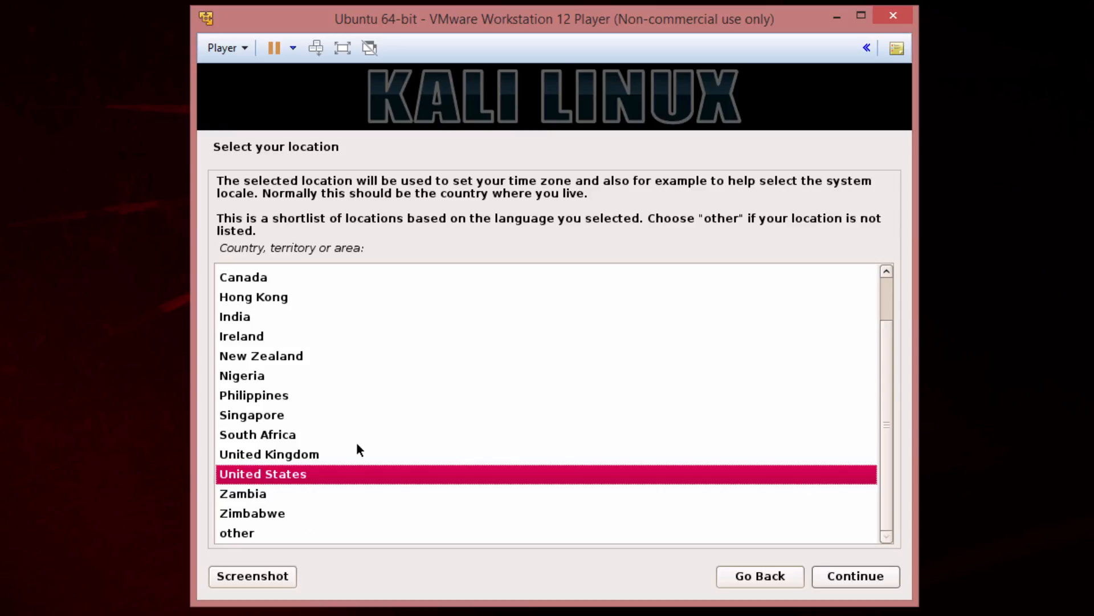
{"action": "left_click", "coordinate": [255, 536]}
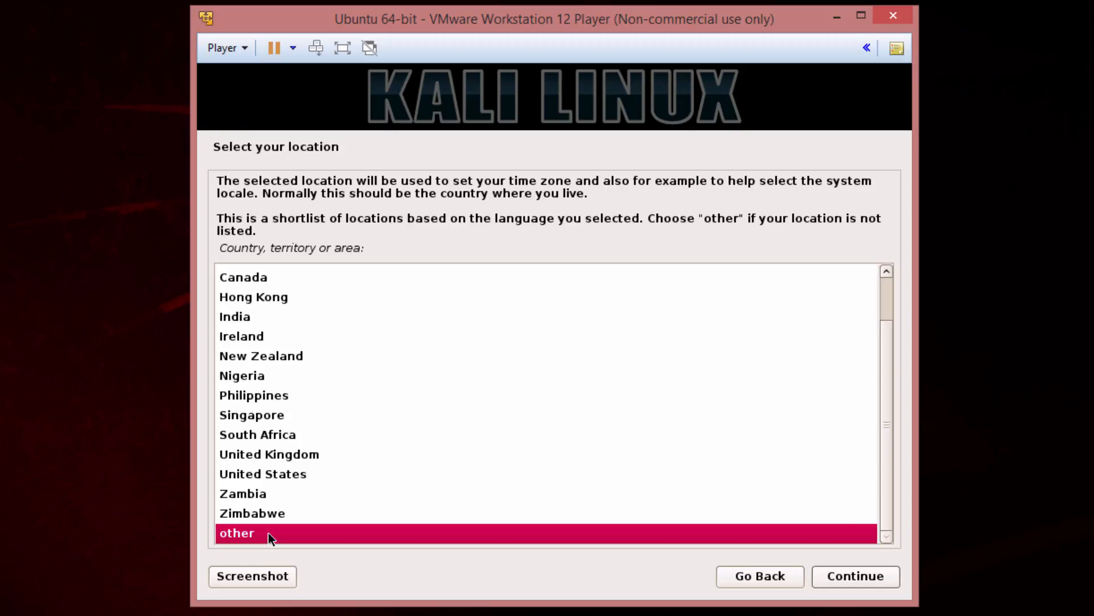
{"action": "left_click", "coordinate": [283, 492]}
{"action": "type", "text": "t"}
{"action": "left_click", "coordinate": [270, 532]}
{"action": "left_click", "coordinate": [828, 579]}
Set the system location to Turkey in the Asia region
{"action": "left_click", "coordinate": [304, 380]}
{"action": "left_click", "coordinate": [283, 301]}
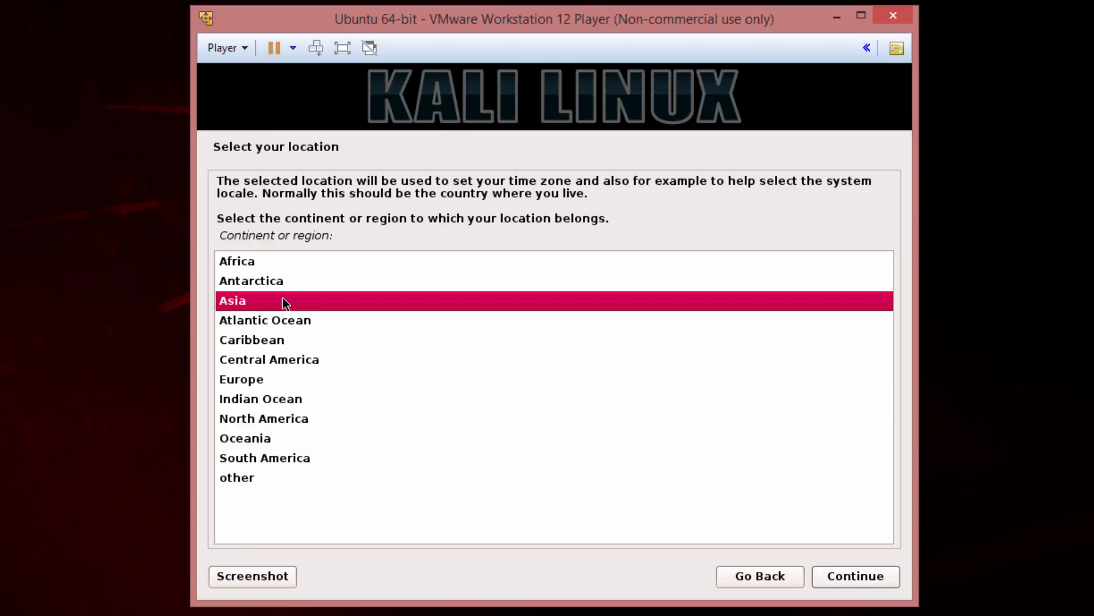
{"action": "double_click", "coordinate": [282, 300]}
{"action": "left_click", "coordinate": [647, 488]}
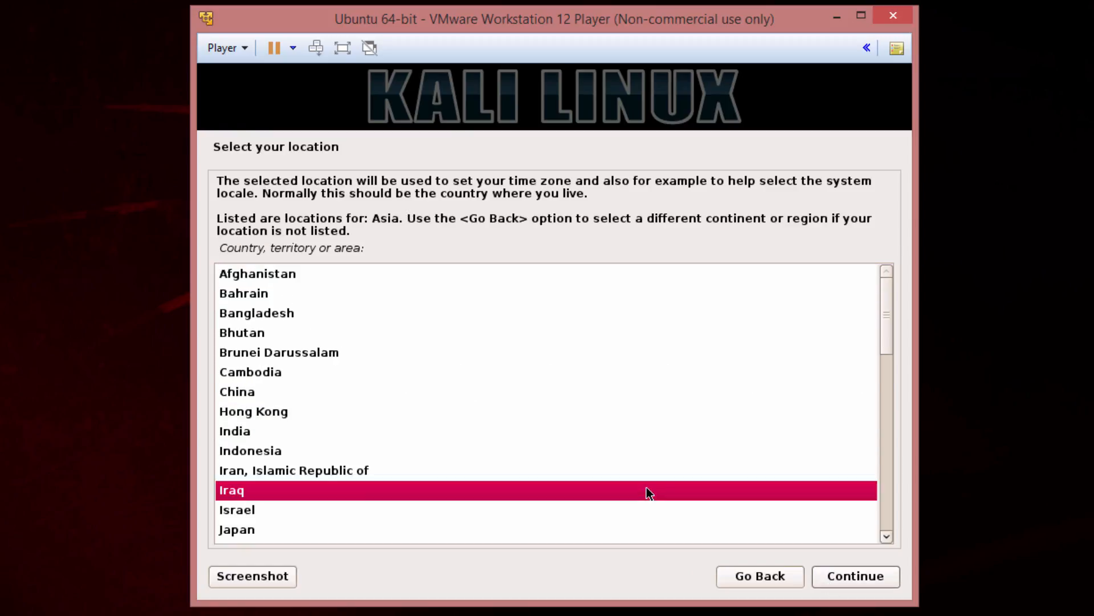
{"action": "scroll", "coordinate": [645, 485], "scroll_direction": "down", "scroll_amount": 5}
{"action": "scroll", "coordinate": [647, 483], "scroll_direction": "down", "scroll_amount": 6}
{"action": "left_click", "coordinate": [335, 436]}
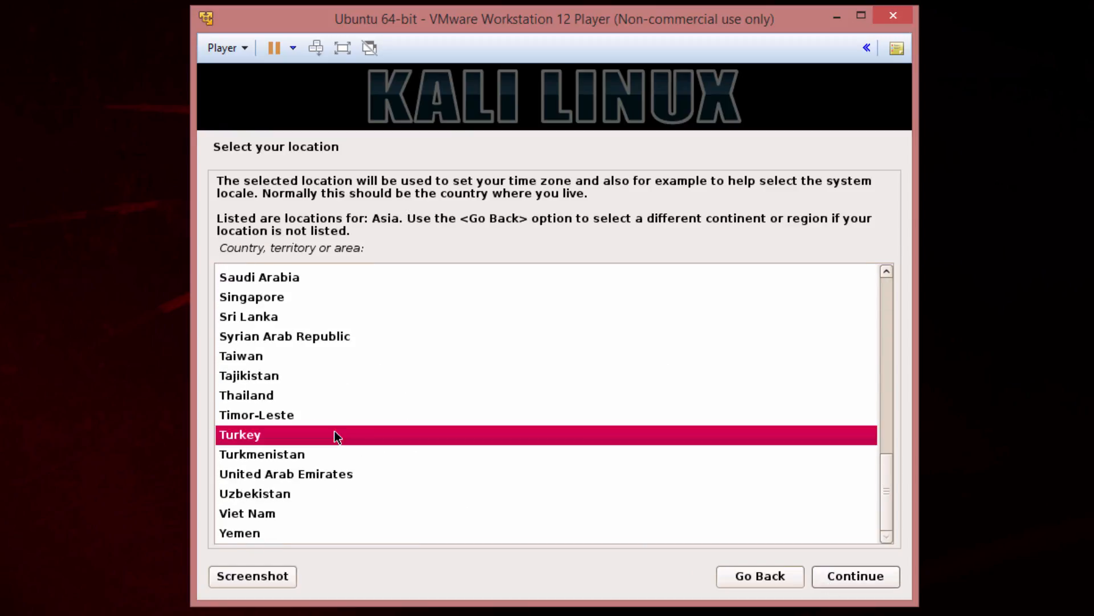
{"action": "left_click", "coordinate": [834, 580]}
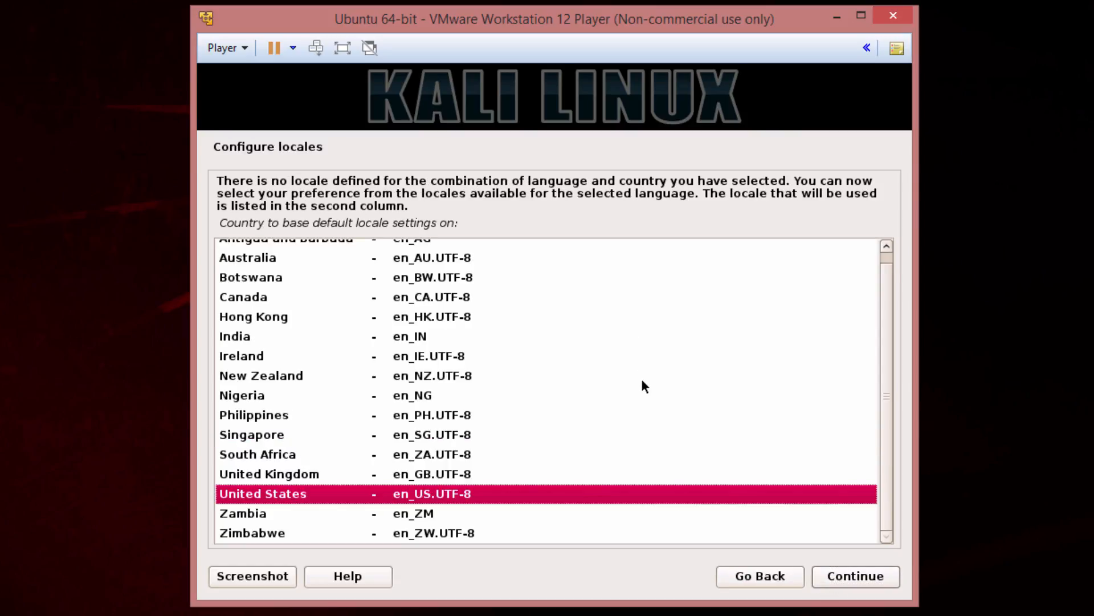
Base the locale on United States (en_US.UTF-8) and set the keymap to Turkish (Q layout)
{"action": "left_click", "coordinate": [849, 575]}
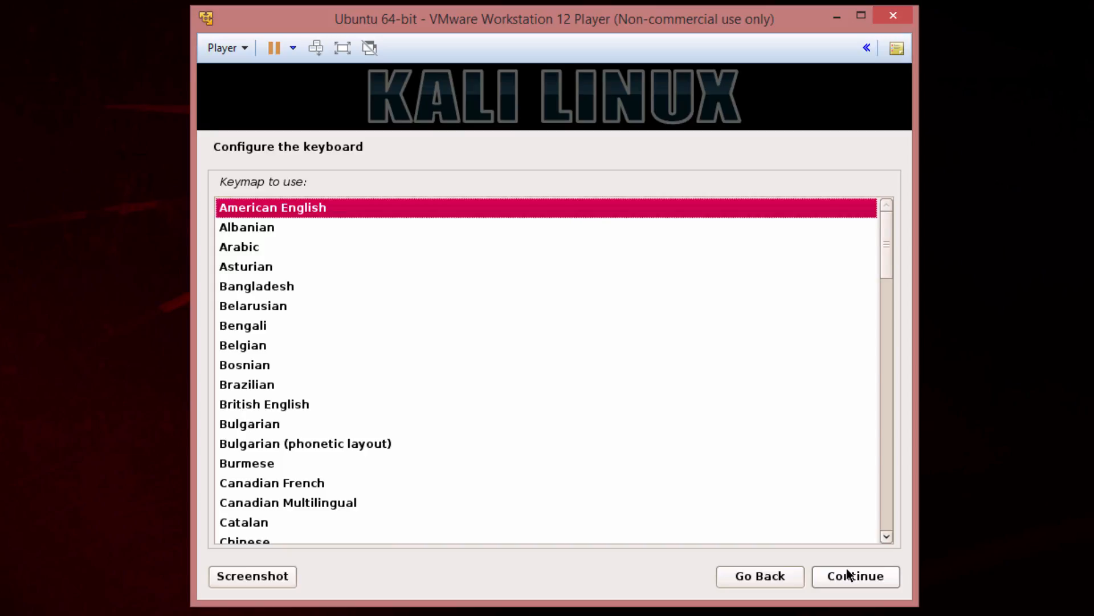
{"action": "left_click", "coordinate": [560, 408]}
{"action": "scroll", "coordinate": [559, 407], "scroll_direction": "down", "scroll_amount": 5}
{"action": "type", "text": "t"}
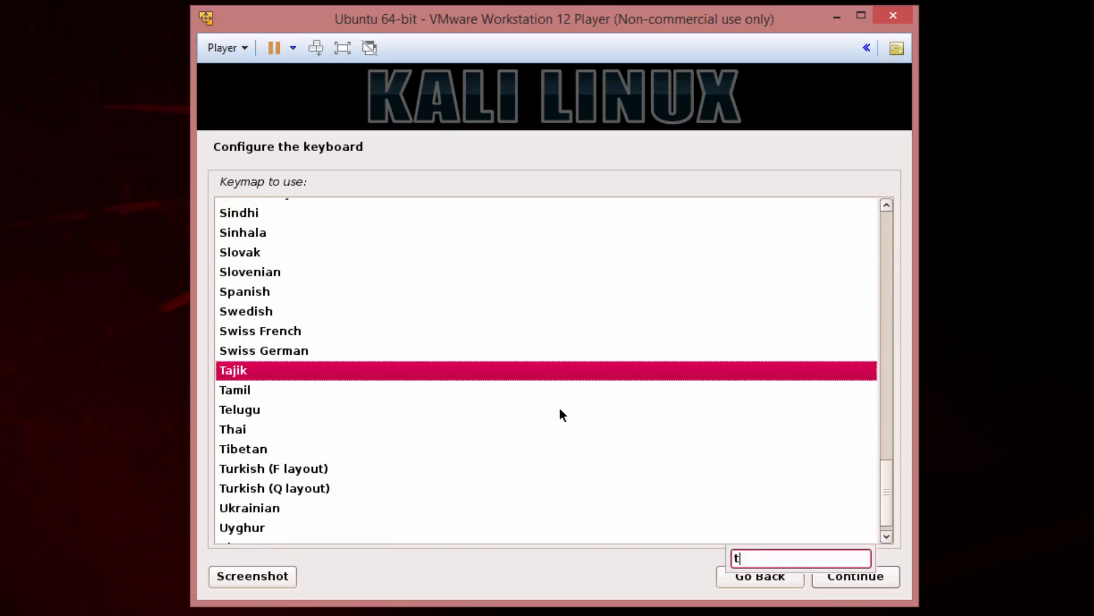
{"action": "left_click", "coordinate": [277, 487]}
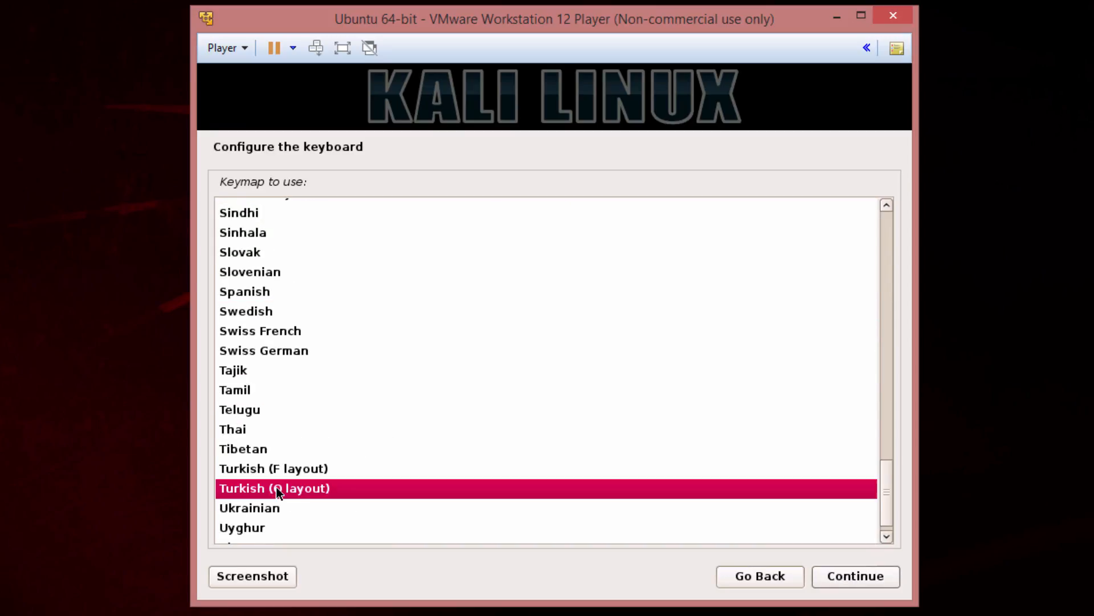
{"action": "left_click", "coordinate": [857, 583]}
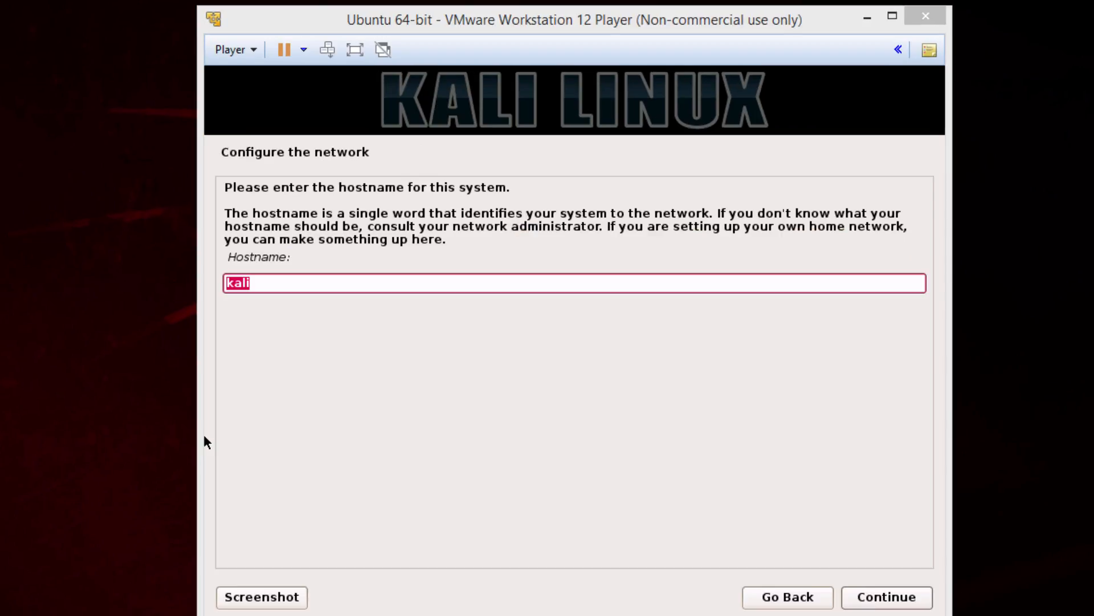
Accept kali as the hostname and leave the domain name empty
{"action": "left_click", "coordinate": [204, 441]}
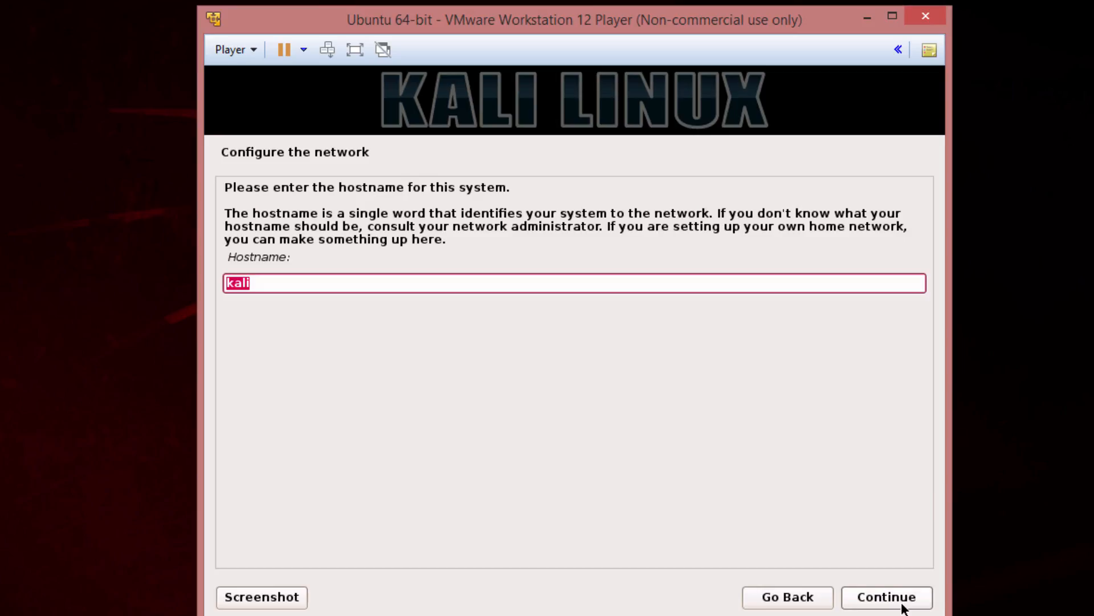
{"action": "left_click", "coordinate": [890, 602]}
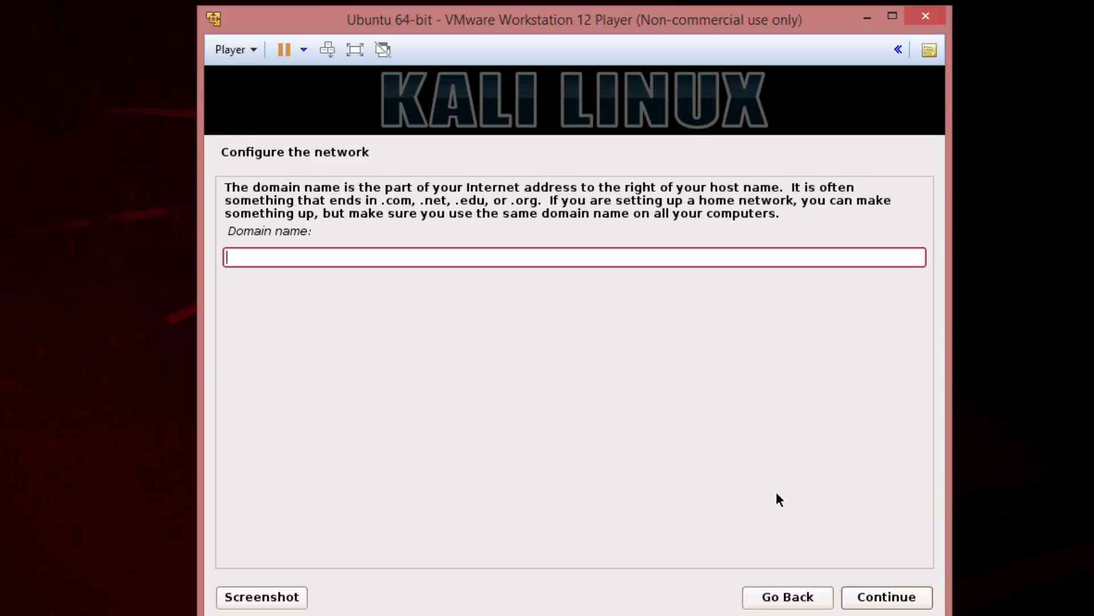
{"action": "left_click", "coordinate": [883, 604]}
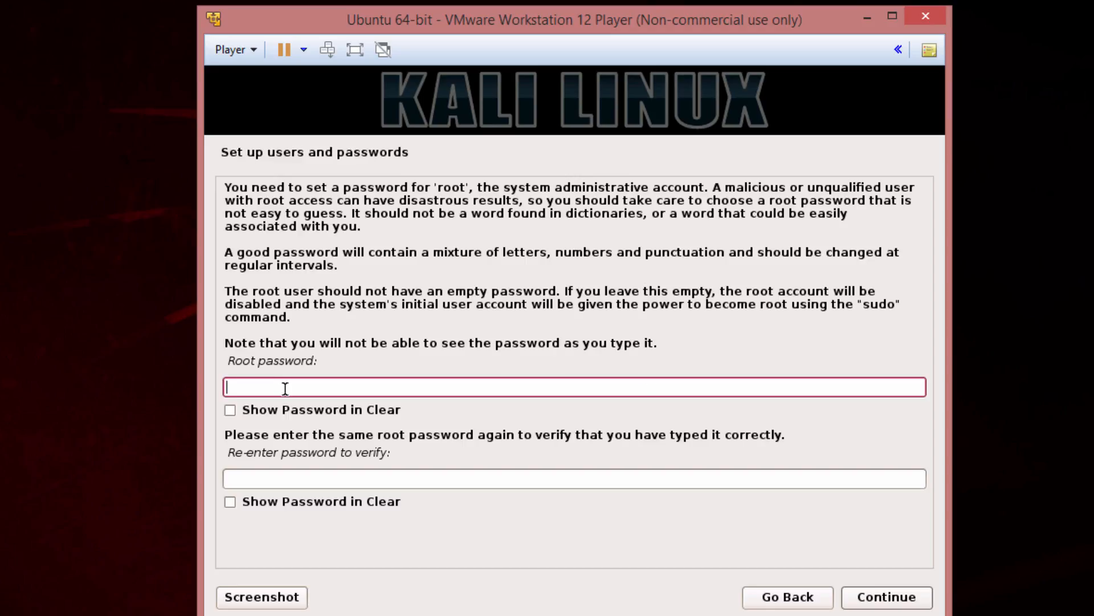
Enter the root password in both fields with Show Password in Clear enabled for each, and submit it
{"action": "type", "text": "toor"}
{"action": "key", "text": "Tab"}
{"action": "key", "text": "space"}
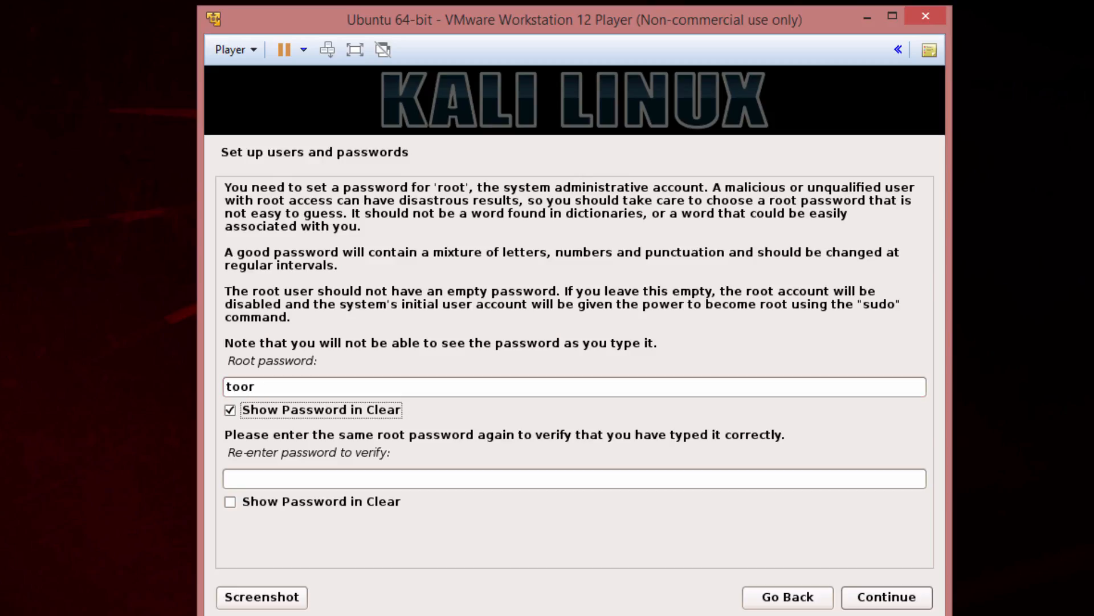
{"action": "left_click", "coordinate": [277, 485]}
{"action": "type", "text": "toor"}
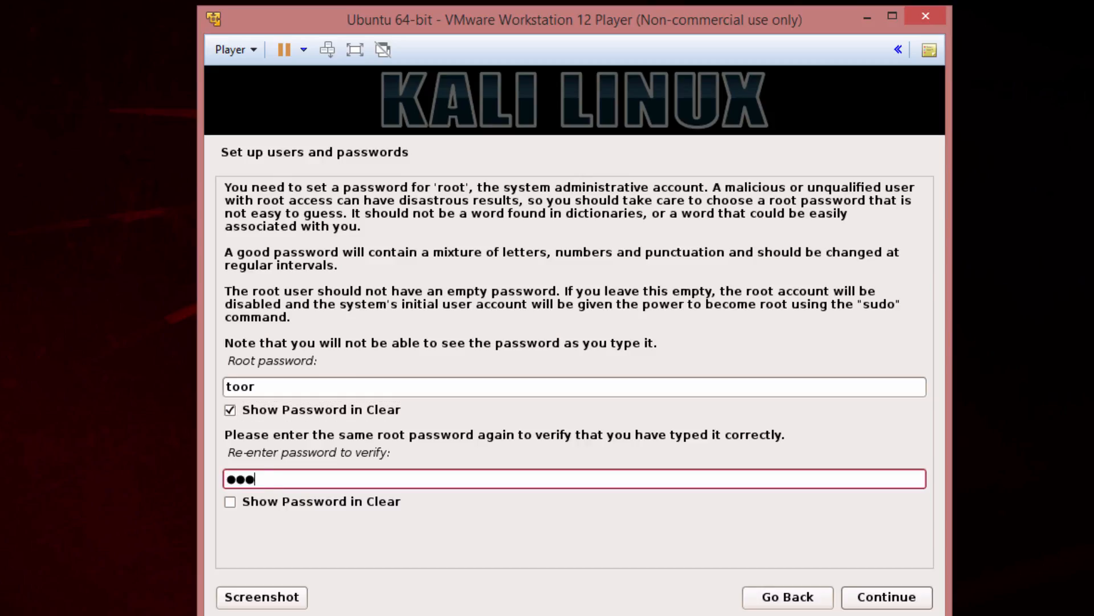
{"action": "left_click", "coordinate": [248, 502]}
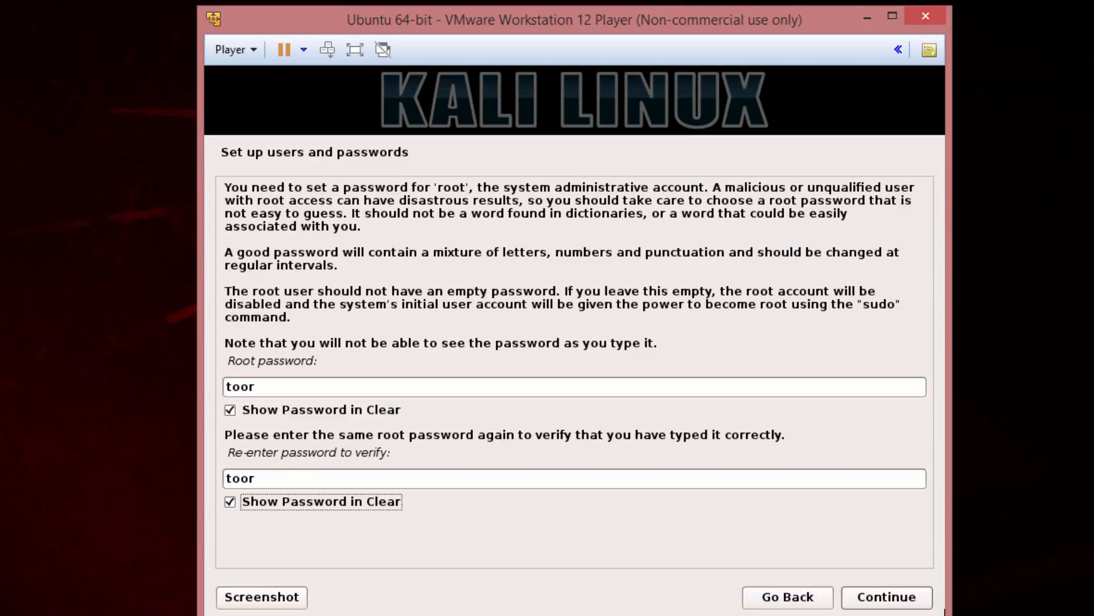
{"action": "left_click", "coordinate": [892, 598]}
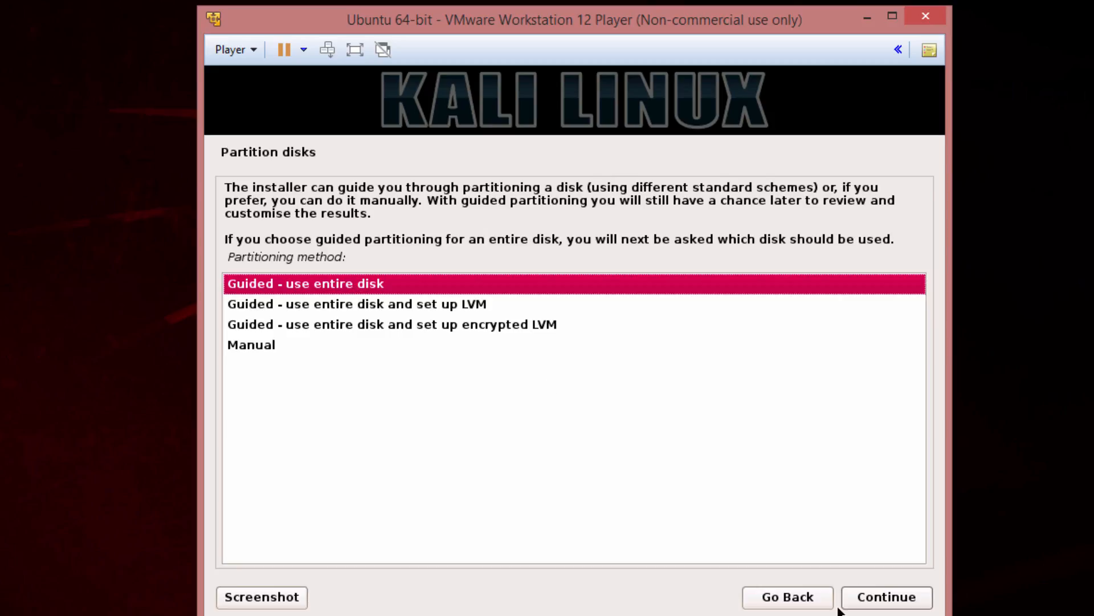
Partition the entire sda disk with the guided method, all files in one partition, and write the changes to disk
{"action": "left_click", "coordinate": [866, 606]}
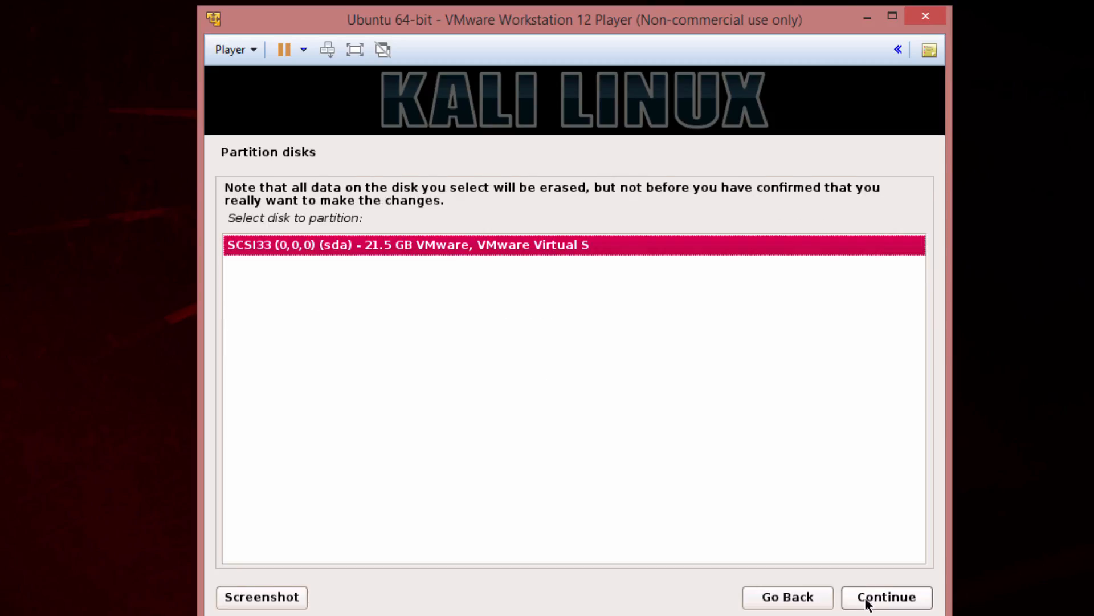
{"action": "left_click", "coordinate": [867, 600]}
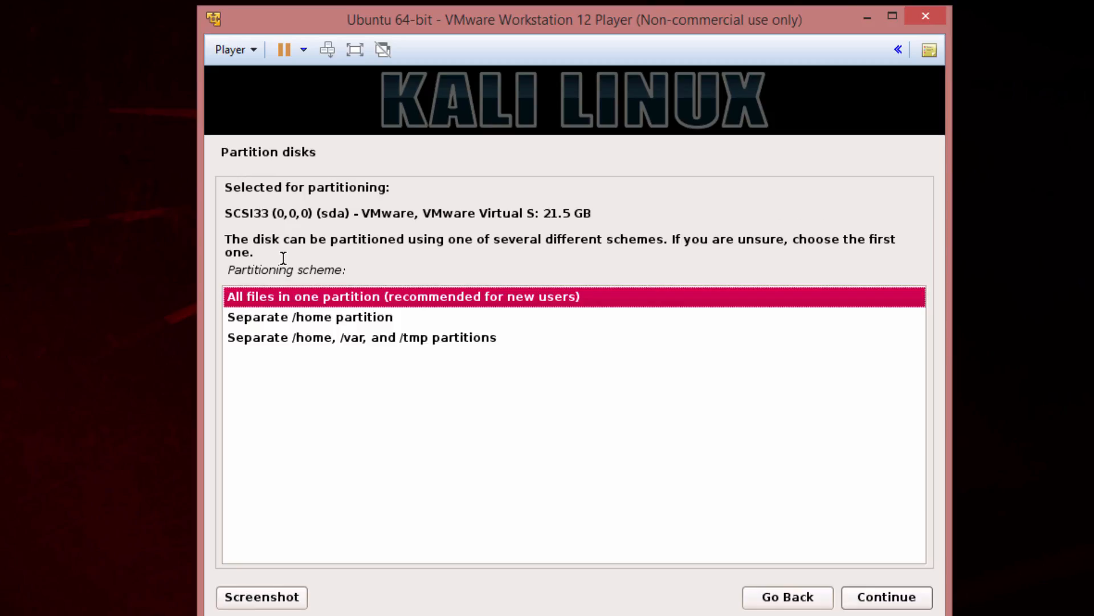
{"action": "left_click", "coordinate": [906, 602]}
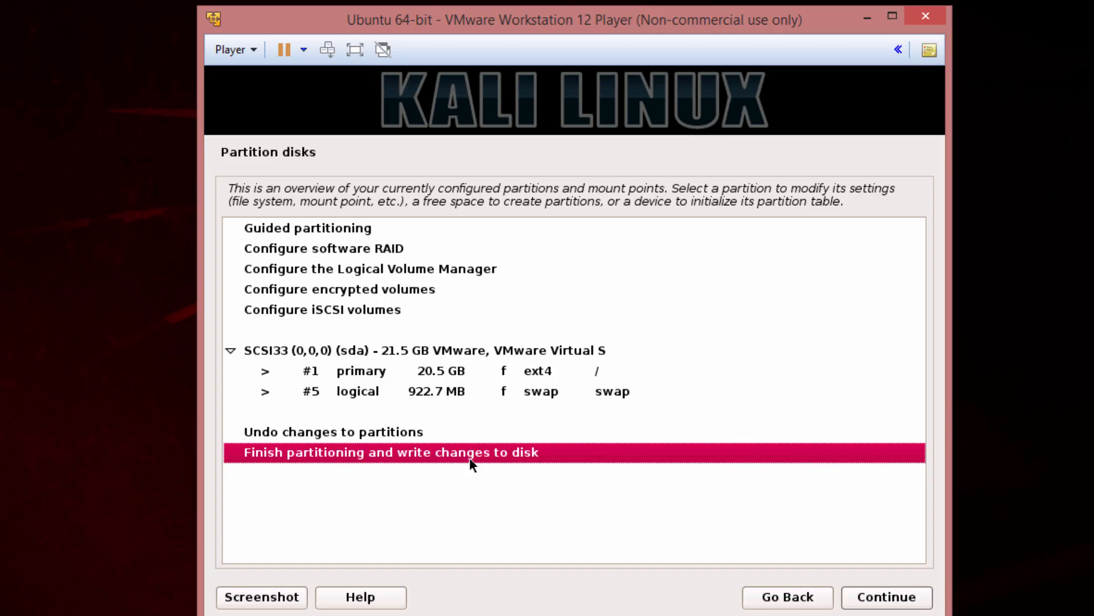
{"action": "left_click", "coordinate": [859, 597]}
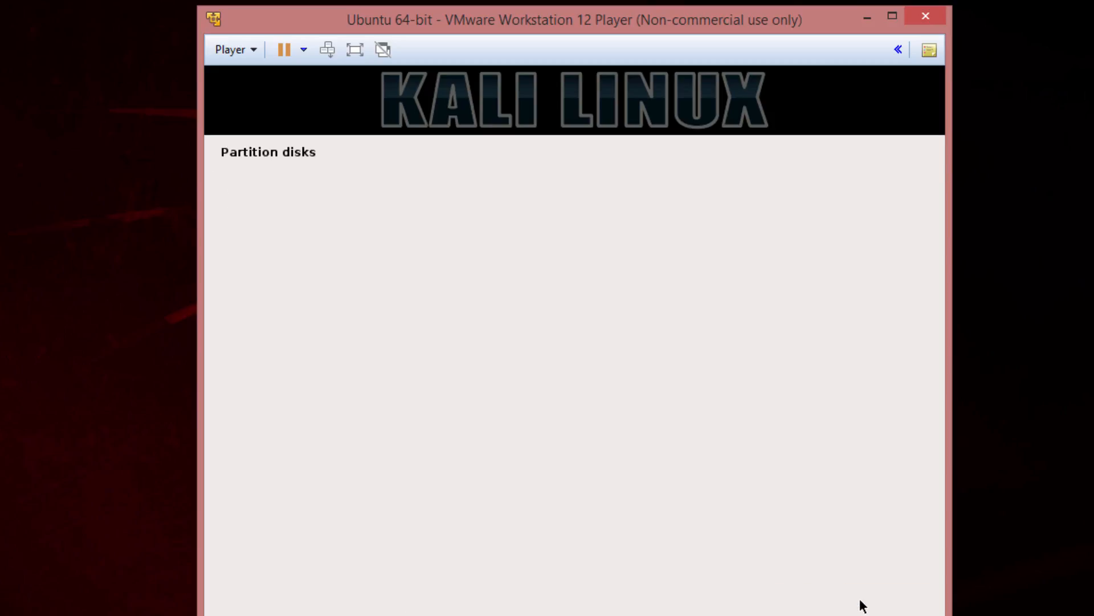
{"action": "left_click", "coordinate": [231, 359]}
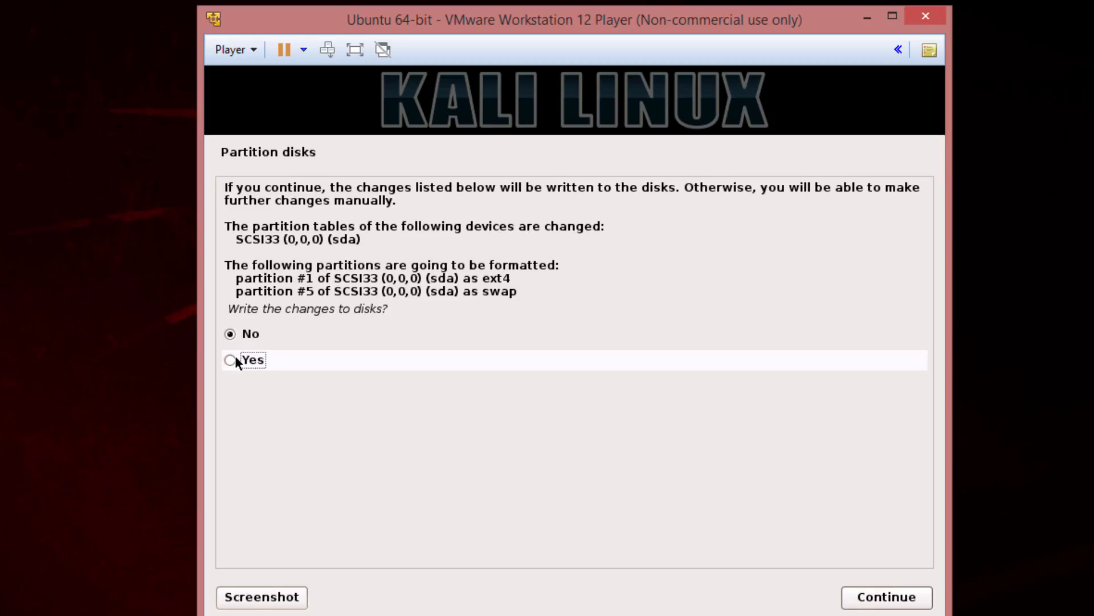
{"action": "left_click", "coordinate": [864, 593]}
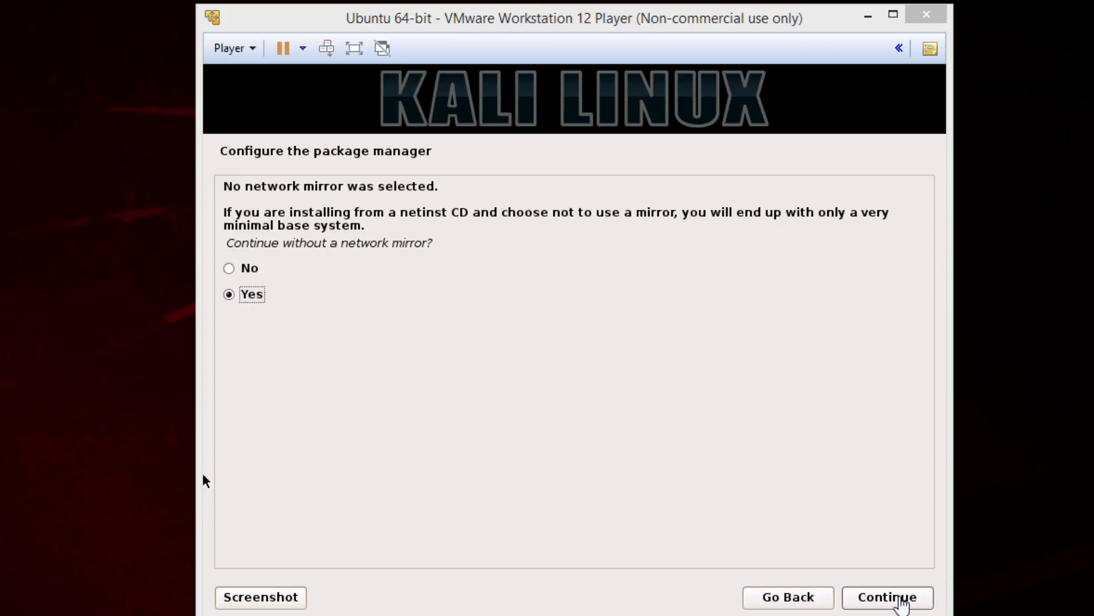
Continue without a network mirror and install the GRUB boot loader to the master boot record on /dev/sda
{"action": "left_click", "coordinate": [893, 596]}
{"action": "left_click", "coordinate": [892, 596]}
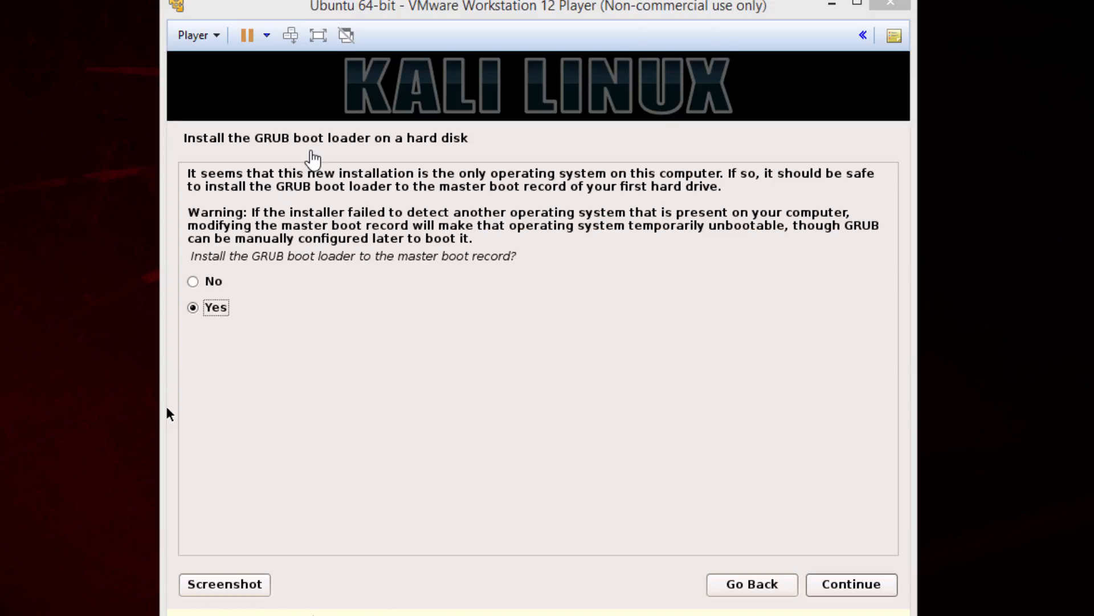
{"action": "left_click", "coordinate": [705, 447]}
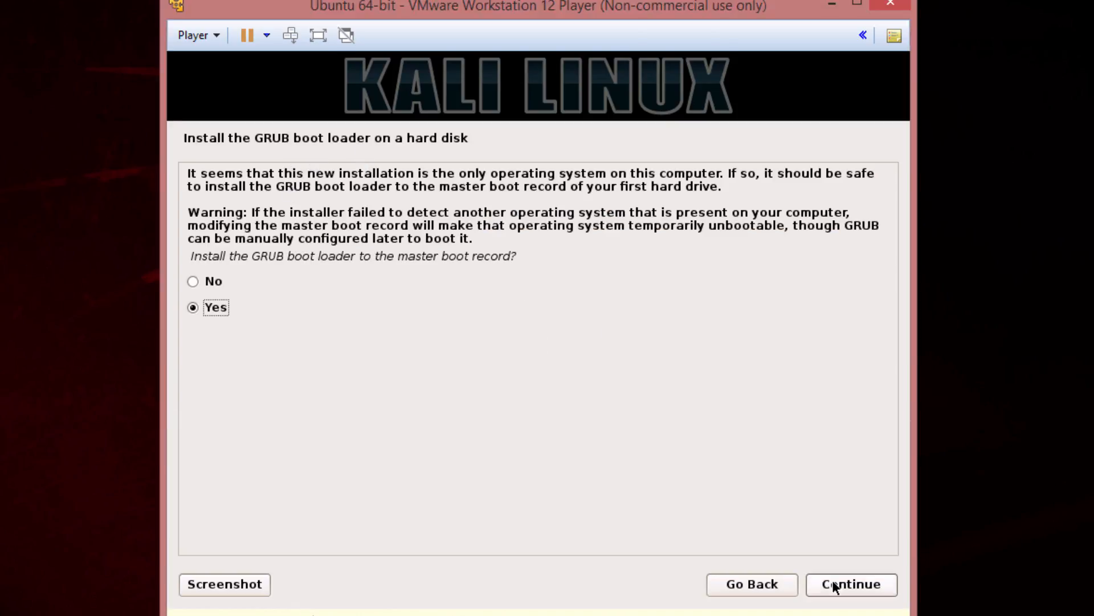
{"action": "left_click", "coordinate": [864, 584]}
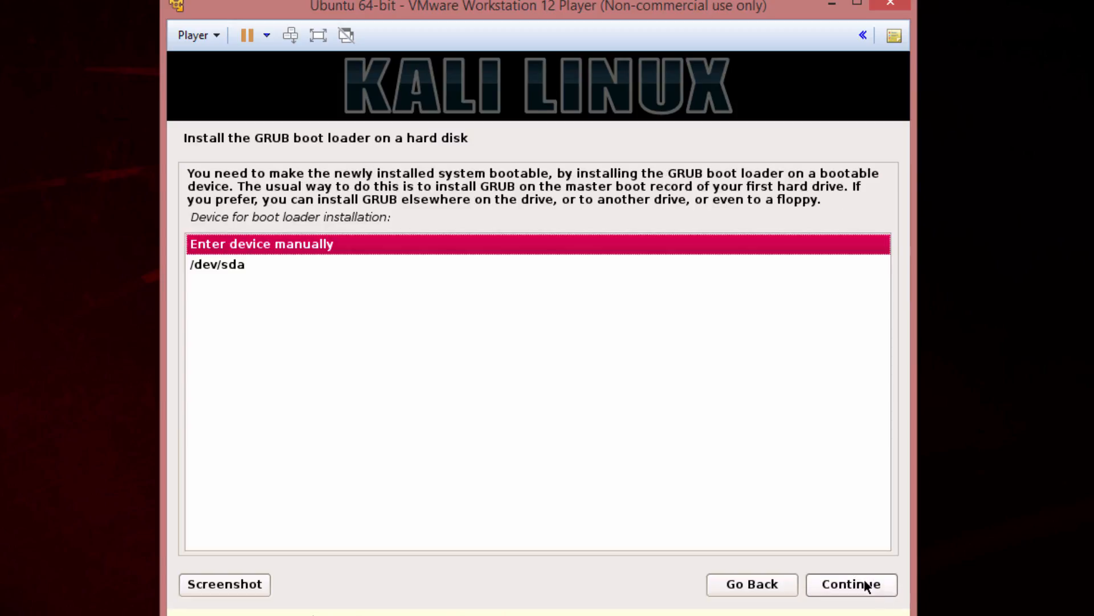
{"action": "left_click", "coordinate": [235, 264]}
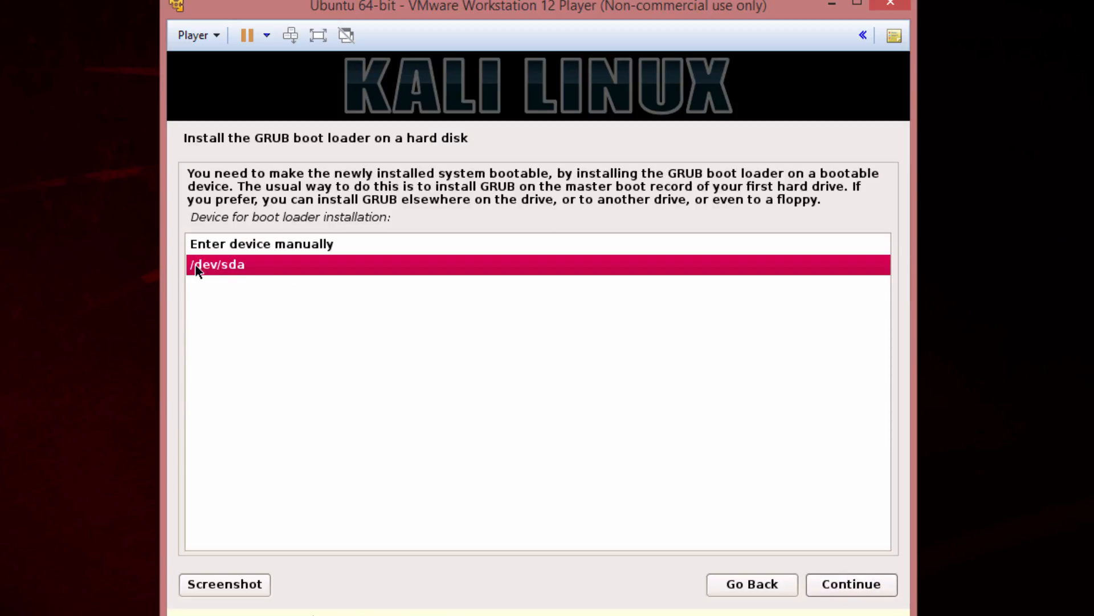
{"action": "left_click", "coordinate": [863, 587]}
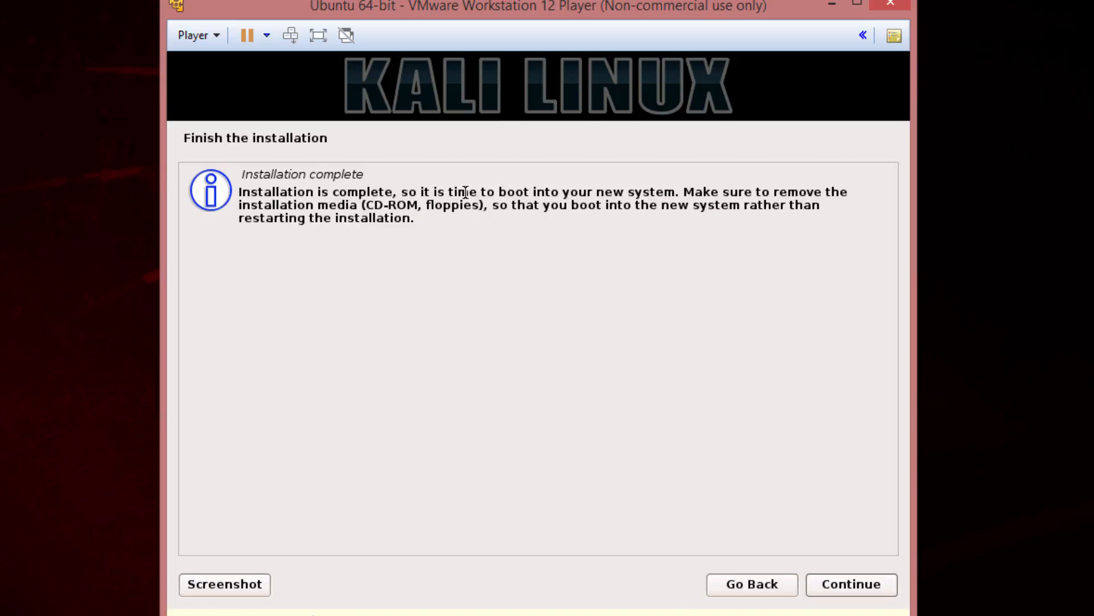
Disable Connect at power on for the virtual machine's CD/DVD drive, and finish the installation to reboot into the new system
{"action": "left_click_drag", "start_coordinate": [353, 196], "coordinate": [439, 217]}
{"action": "left_click", "coordinate": [205, 35]}
{"action": "mouse_move", "coordinate": [251, 108]}
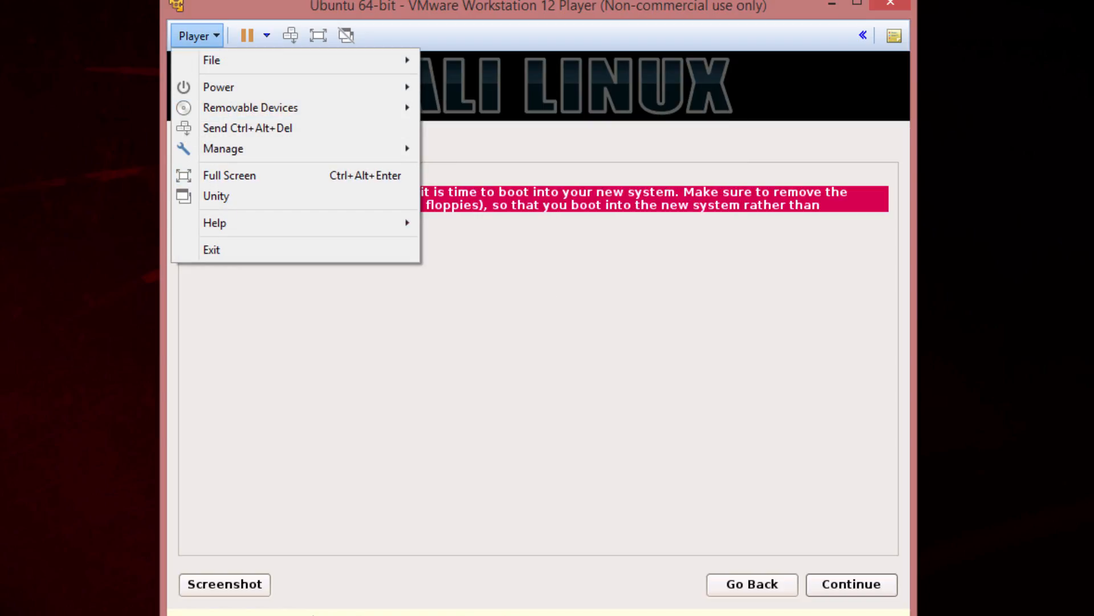
{"action": "mouse_move", "coordinate": [251, 149]}
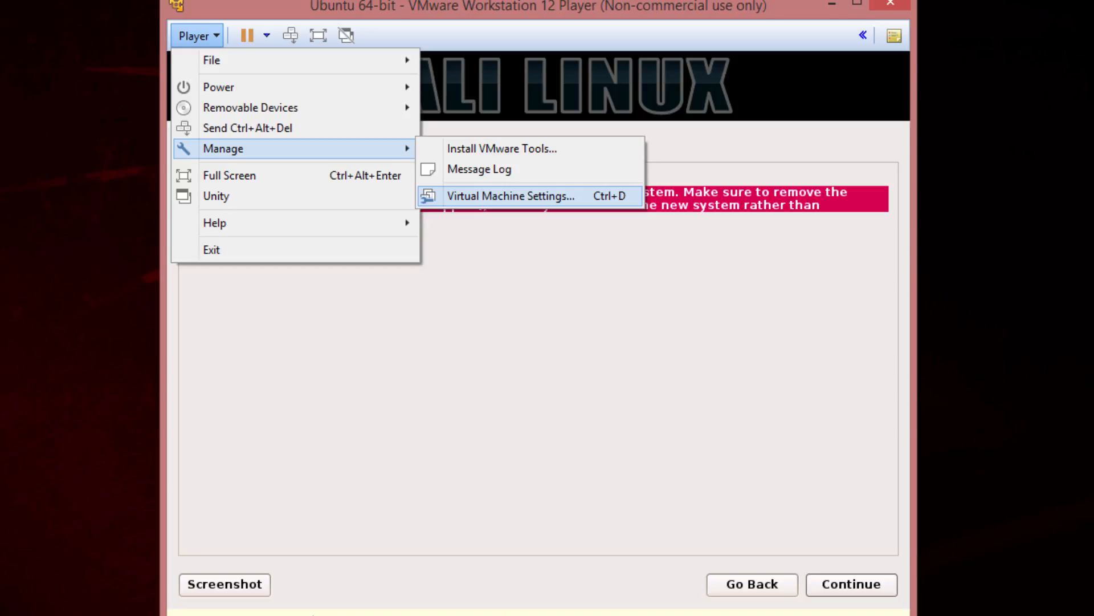
{"action": "left_click", "coordinate": [456, 197]}
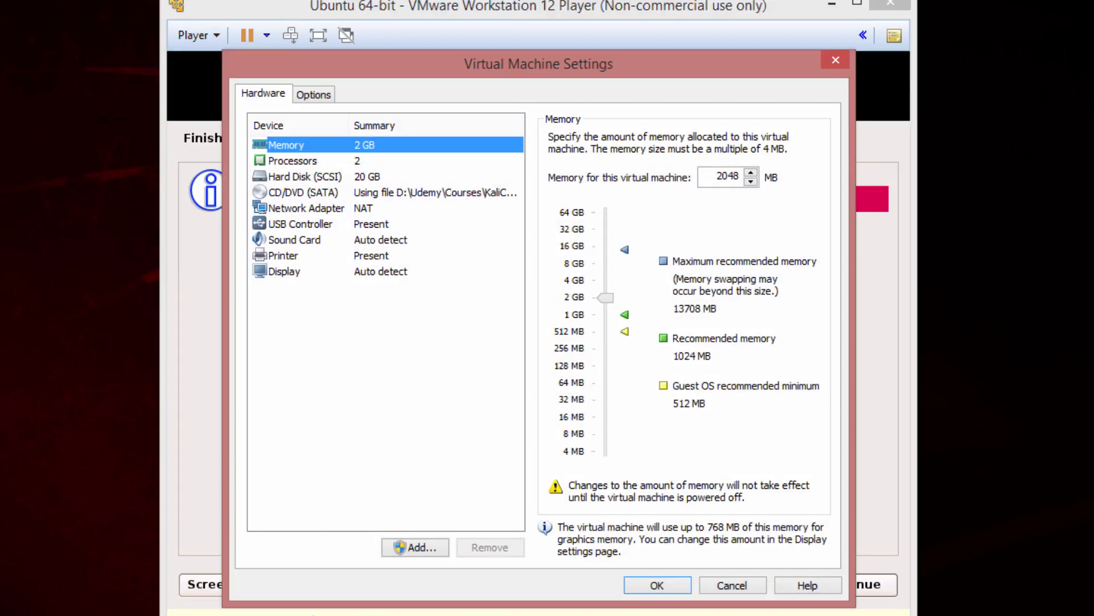
{"action": "left_click", "coordinate": [303, 193]}
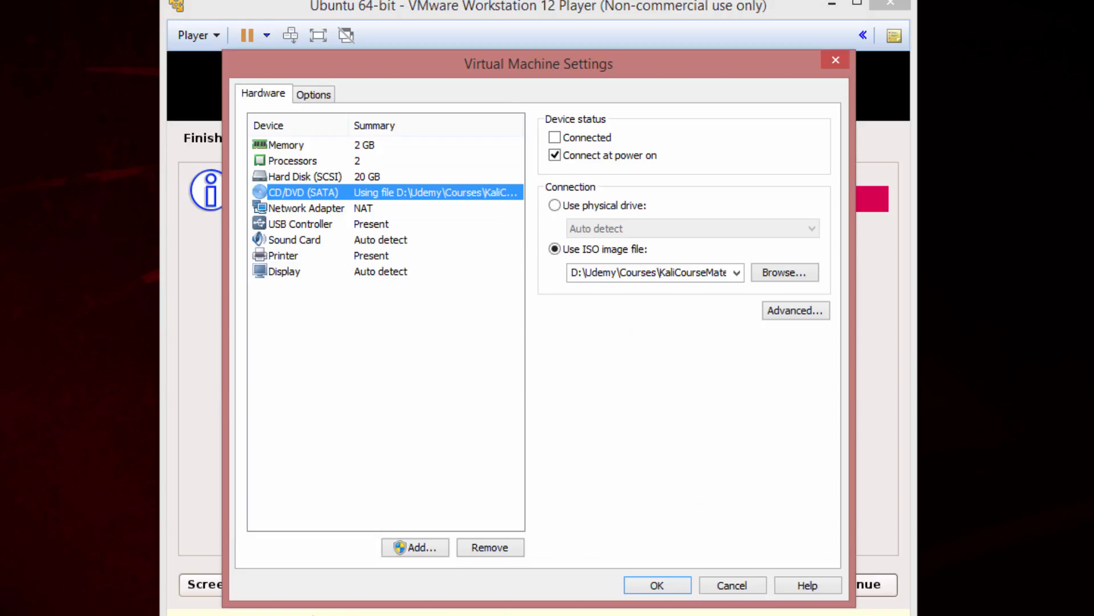
{"action": "left_click", "coordinate": [554, 155]}
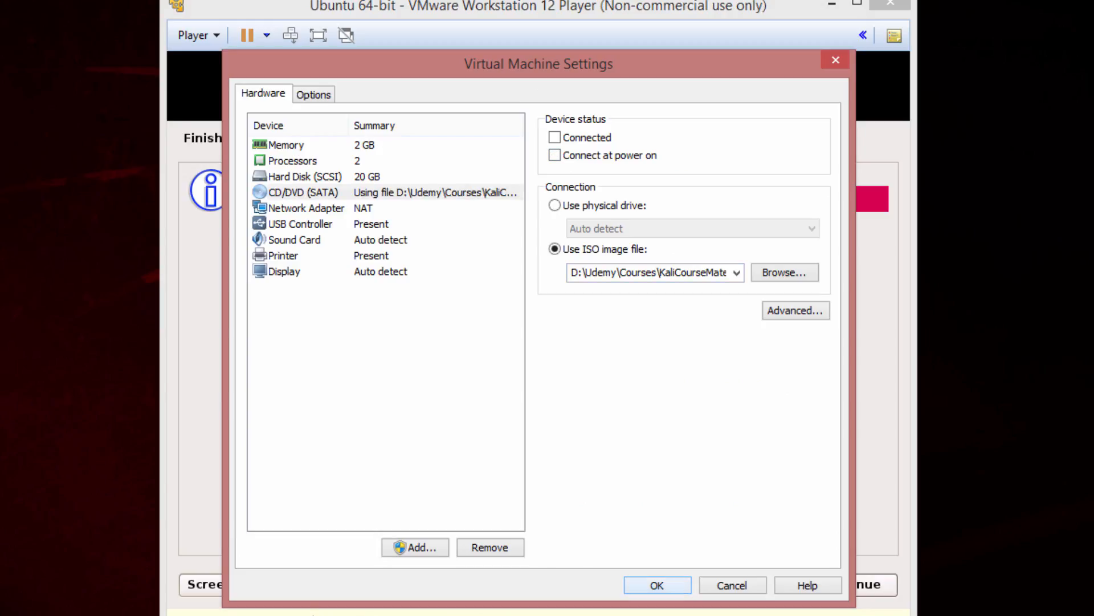
{"action": "left_click", "coordinate": [658, 586]}
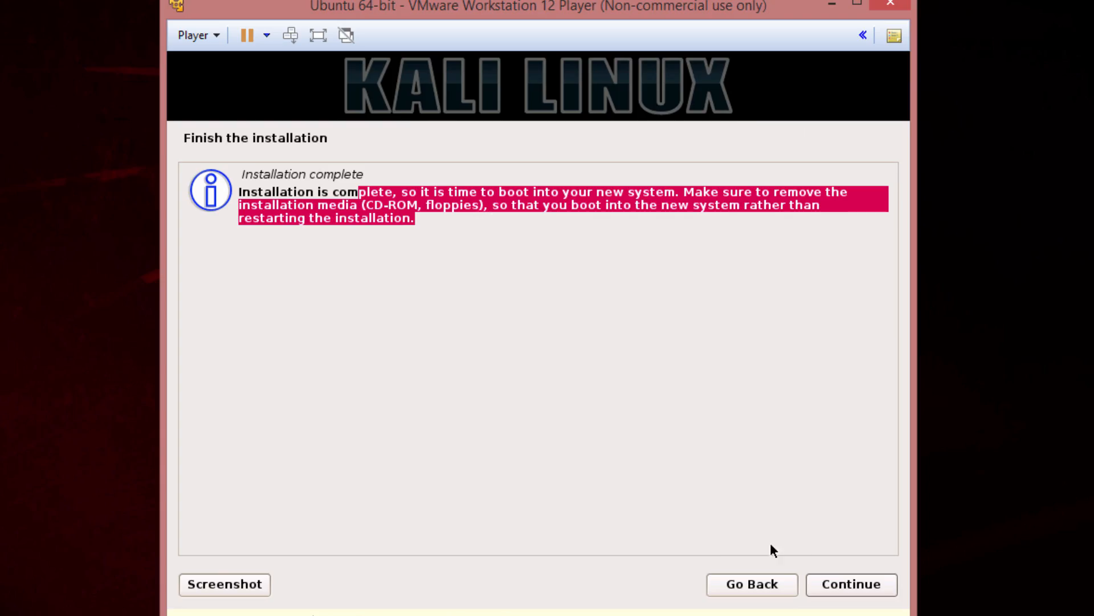
{"action": "left_click", "coordinate": [858, 590]}
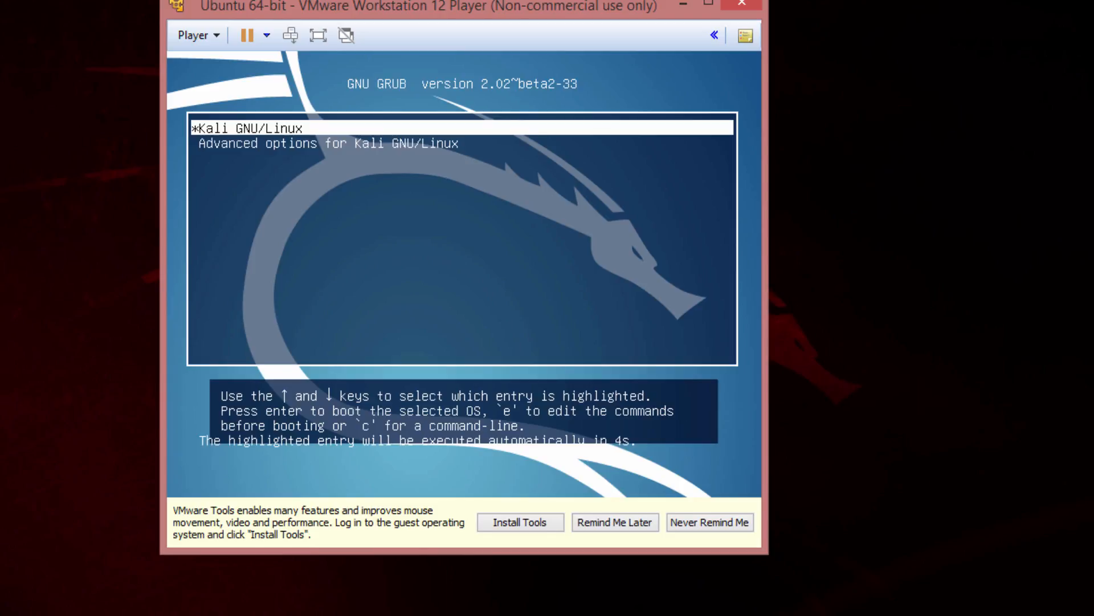
Boot the Kali GNU/Linux entry from the GRUB menu and postpone the VMware Tools installation reminder
{"action": "key", "text": "Down"}
{"action": "key", "text": "Up"}
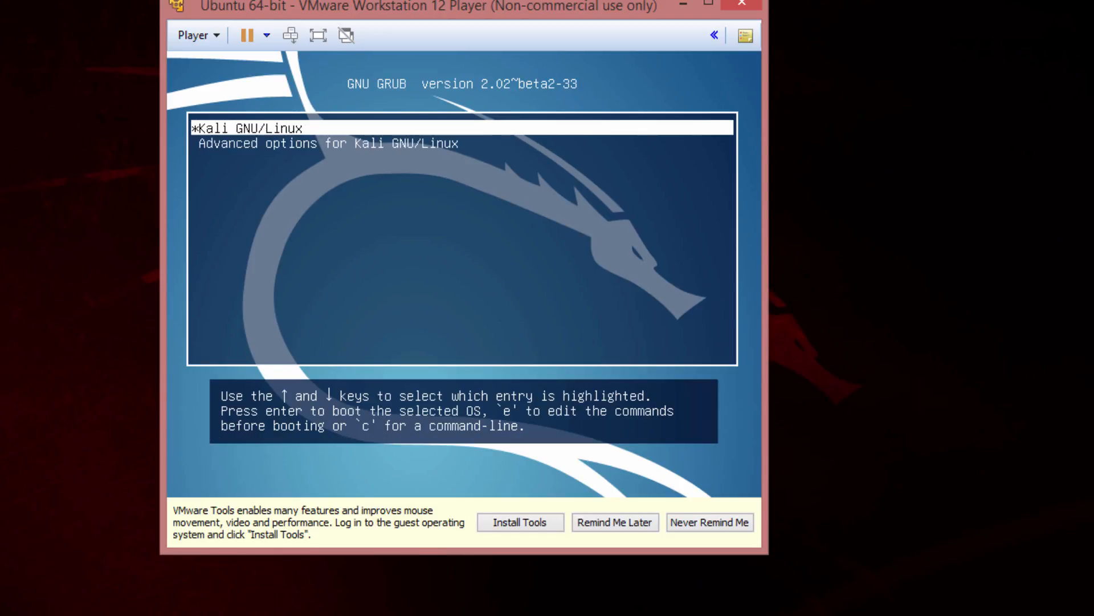
{"action": "key", "text": "Return"}
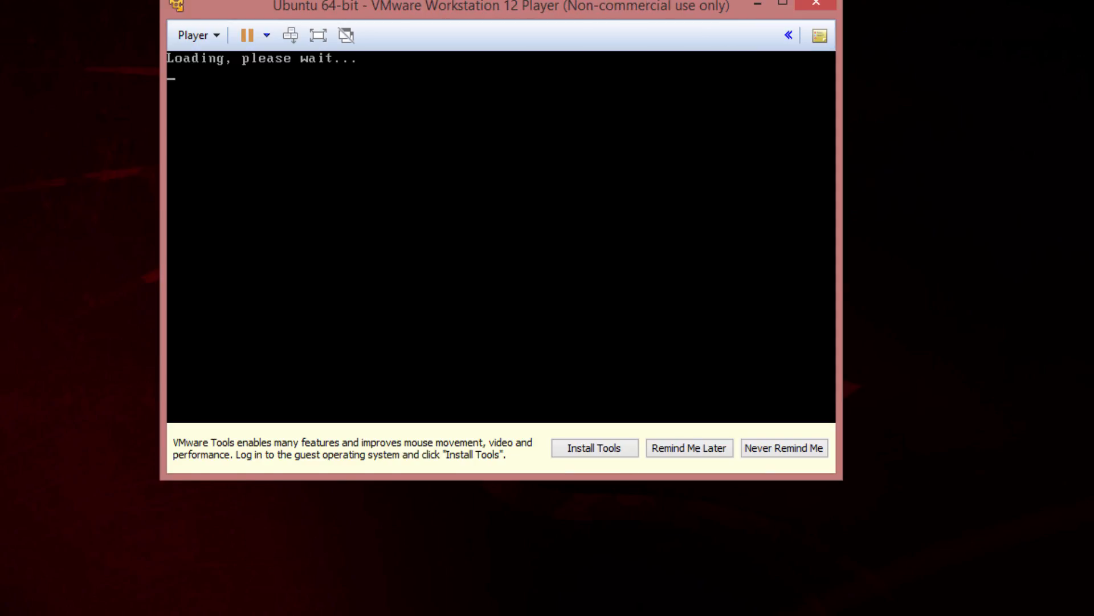
{"action": "left_click", "coordinate": [689, 448]}
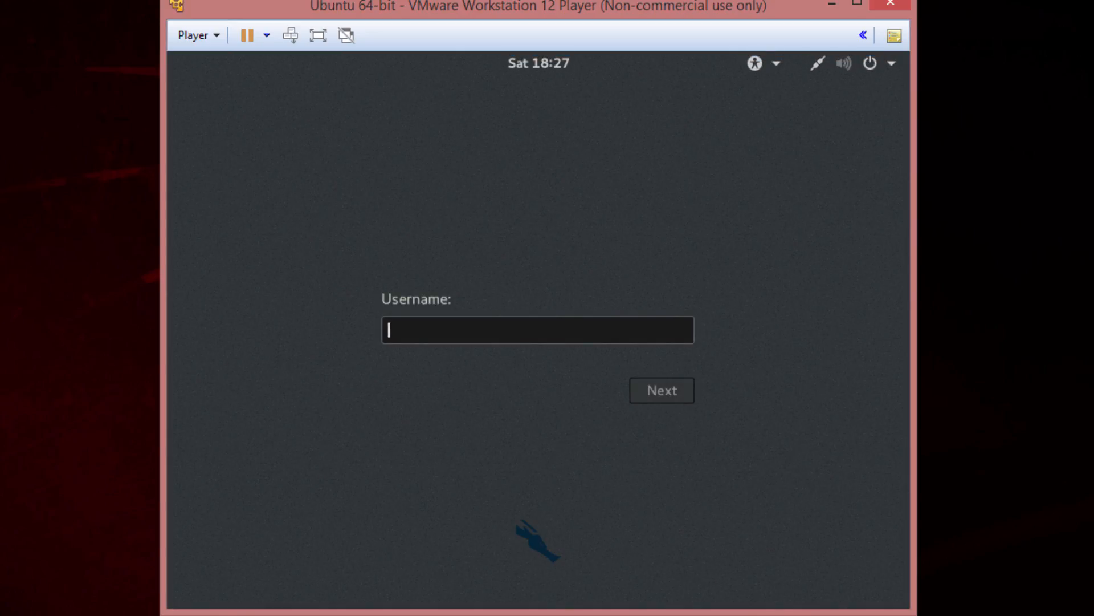
Sign in to the installed Kali system as root with the root account's password
{"action": "type", "text": "root"}
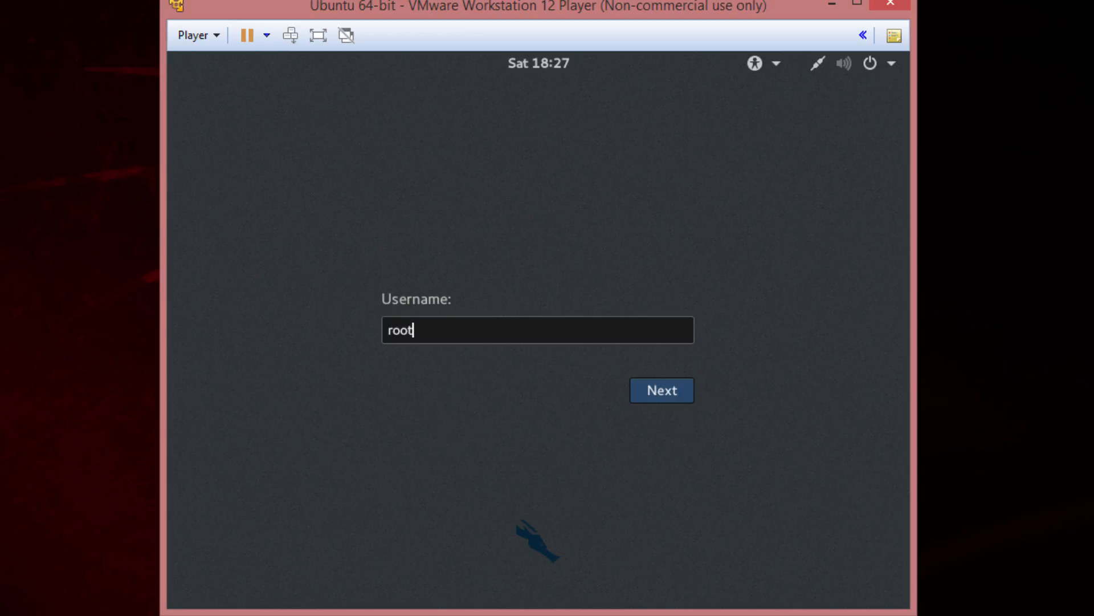
{"action": "key", "text": "Return"}
{"action": "type", "text": "toor"}
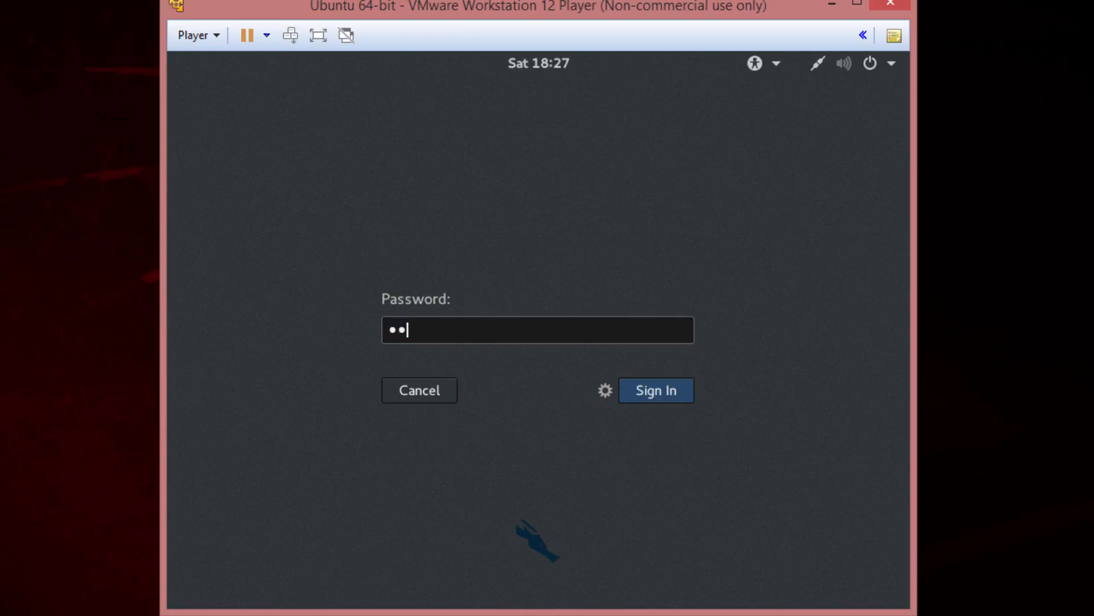
{"action": "key", "text": "Return"}
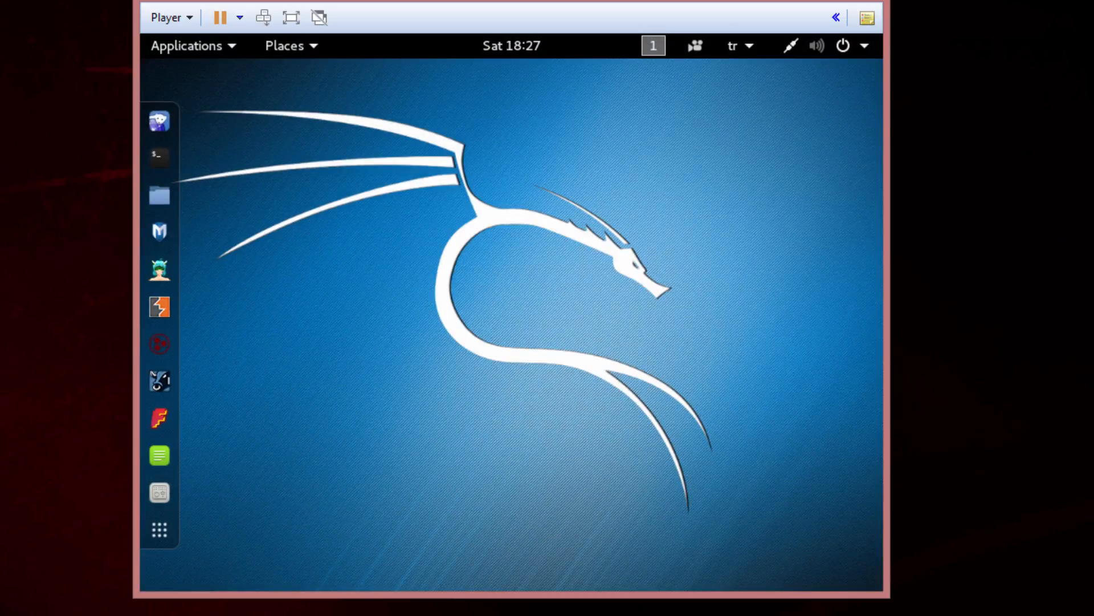
Suspend the running virtual machine and confirm the suspension
{"action": "left_click_drag", "start_coordinate": [529, 276], "coordinate": [422, 368]}
{"action": "left_click", "coordinate": [221, 17]}
{"action": "key", "text": "Return"}
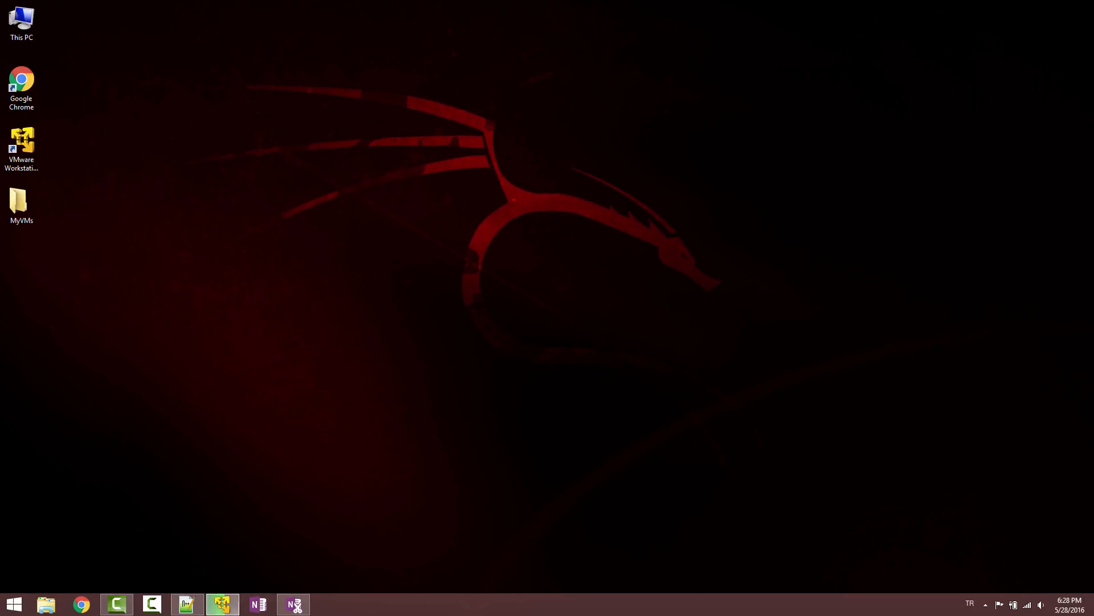